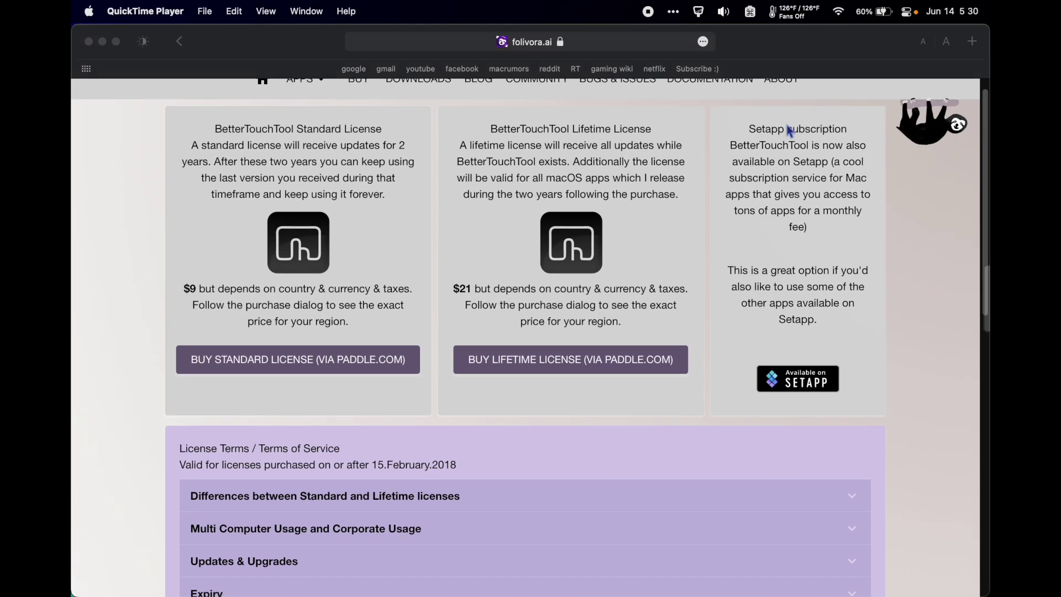
scroll(471, 308, down, 1)
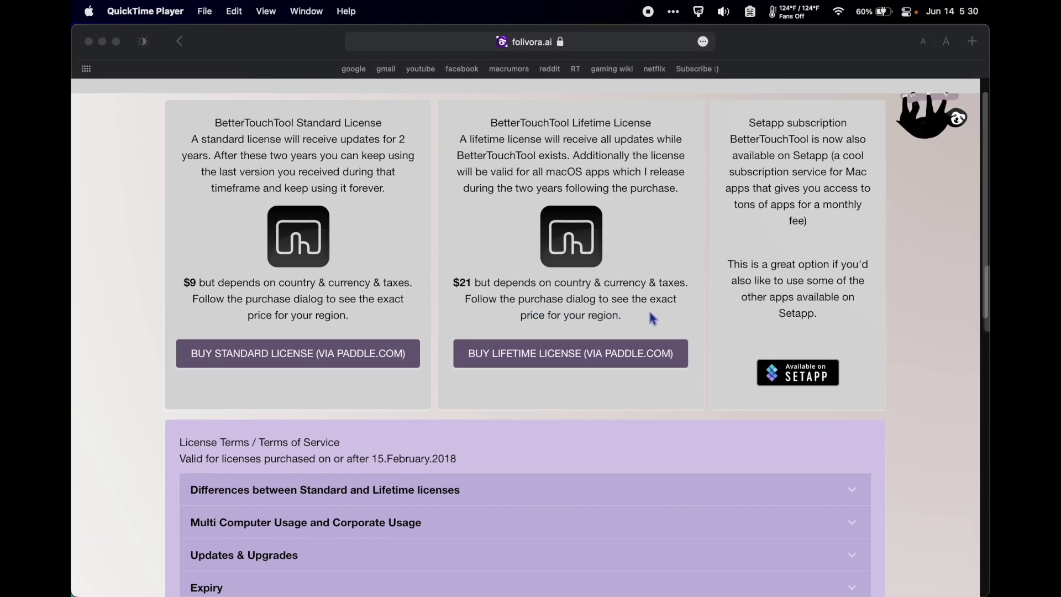
- Open the BetterTouchTool Lifetime License purchase form via Paddle.com in Safari
click(628, 359)
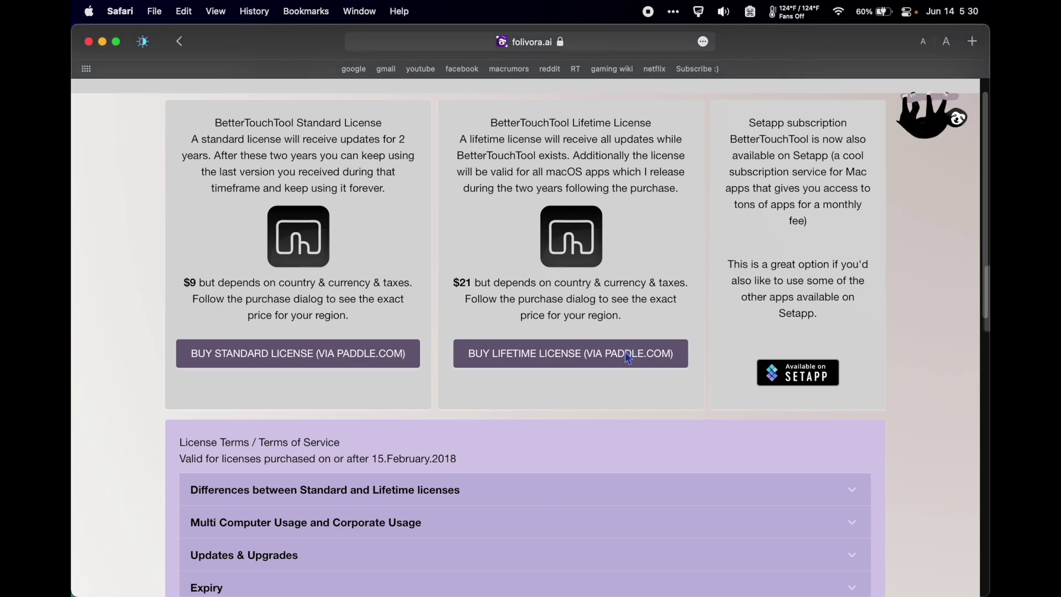
click(626, 365)
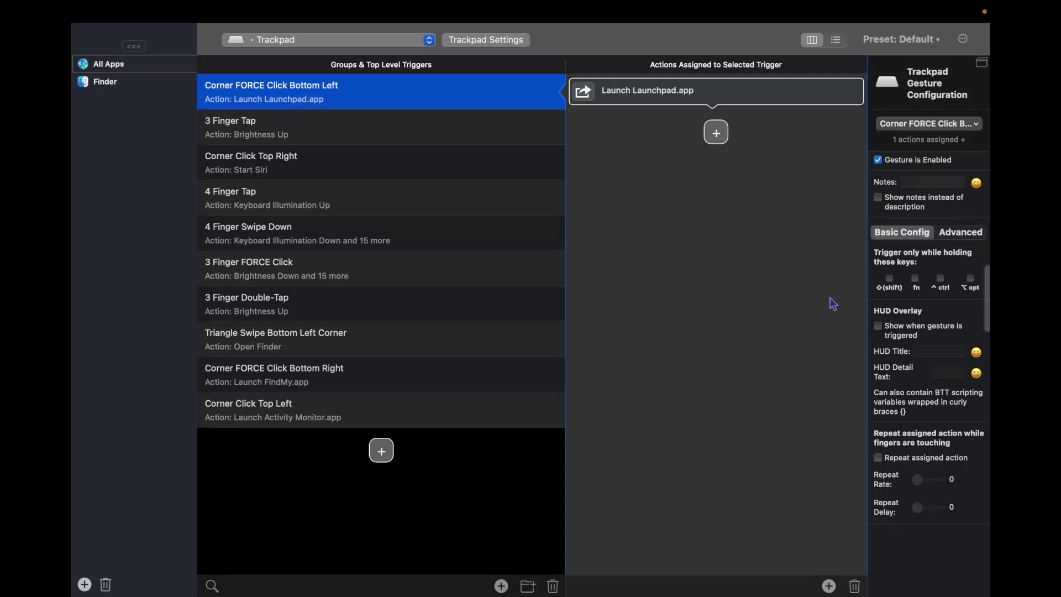
click(396, 133)
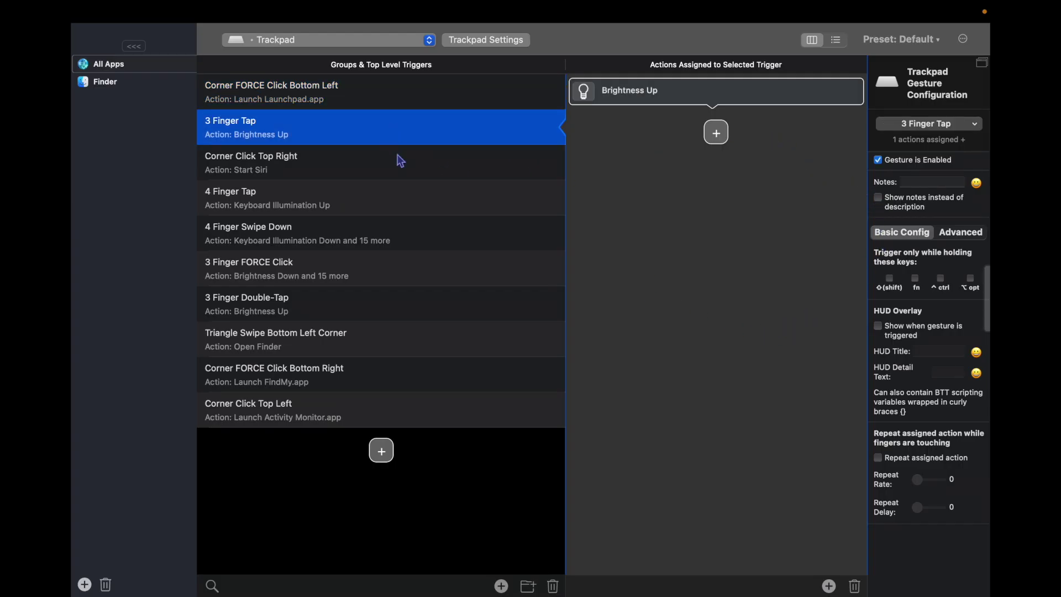
click(402, 165)
click(411, 200)
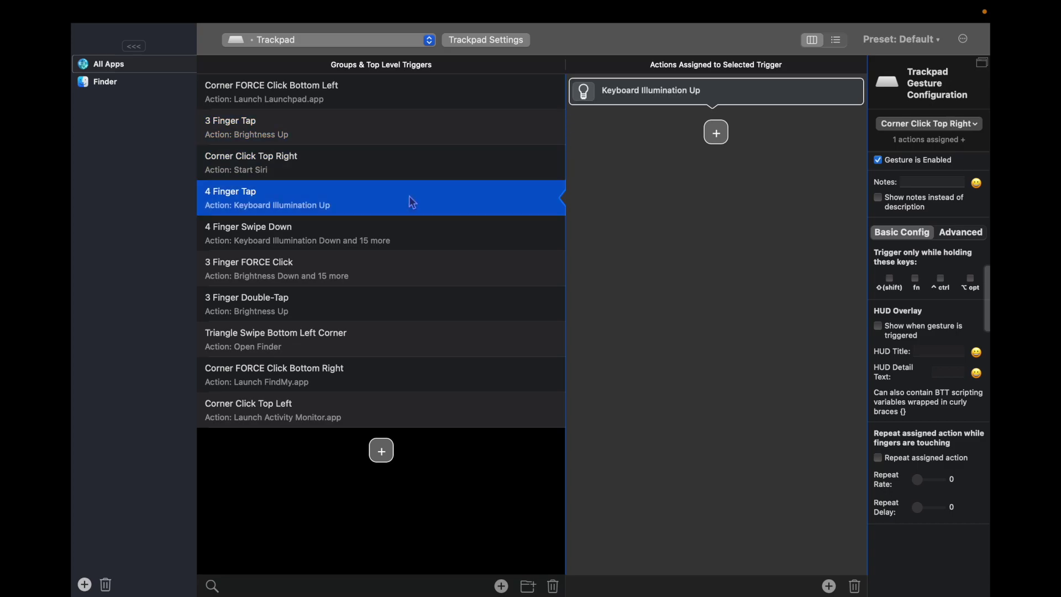
click(415, 231)
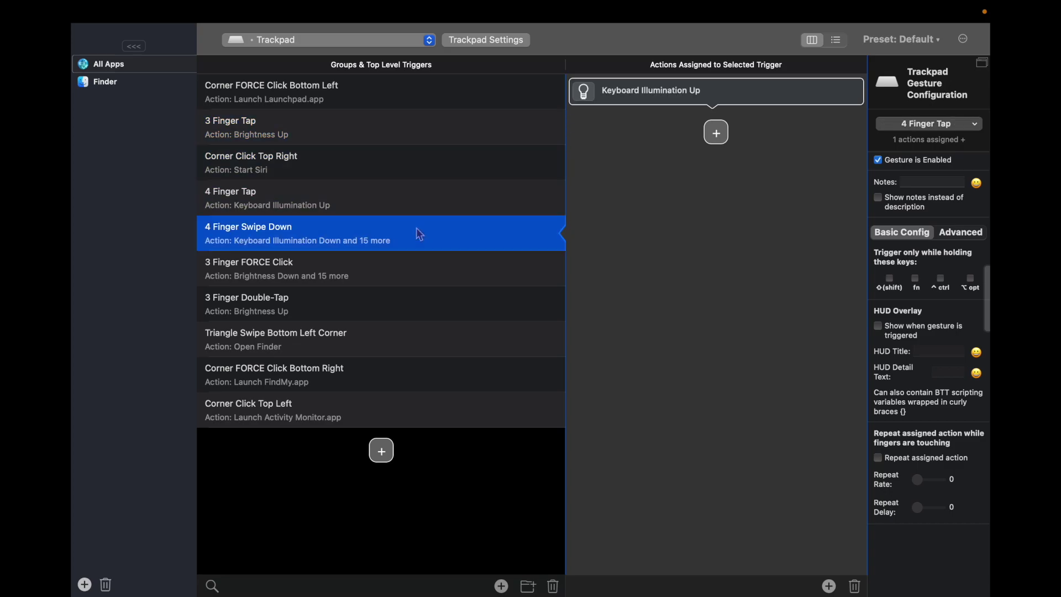
click(429, 276)
click(431, 310)
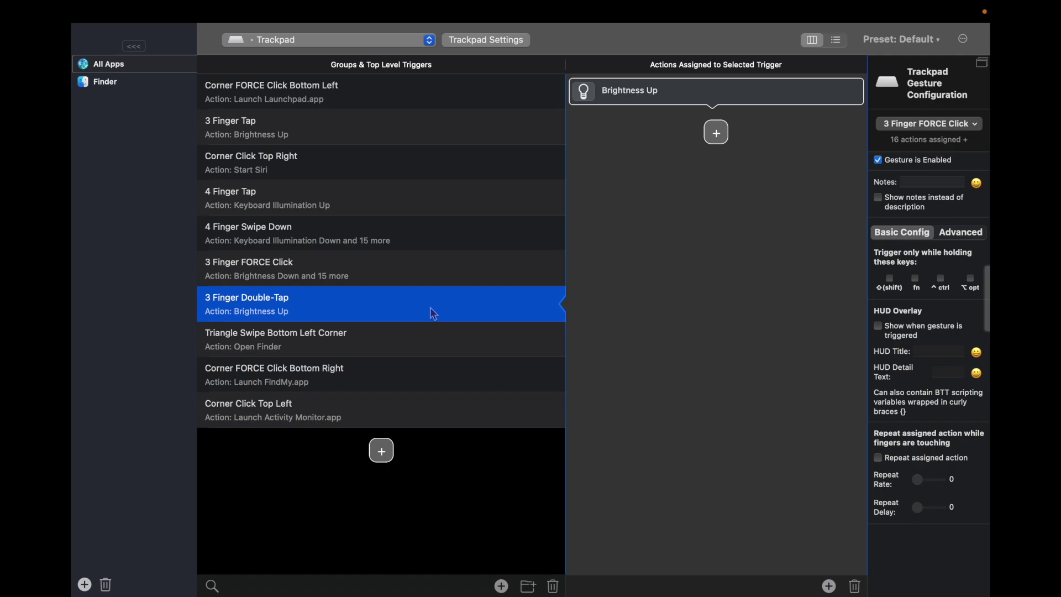
click(436, 347)
click(441, 378)
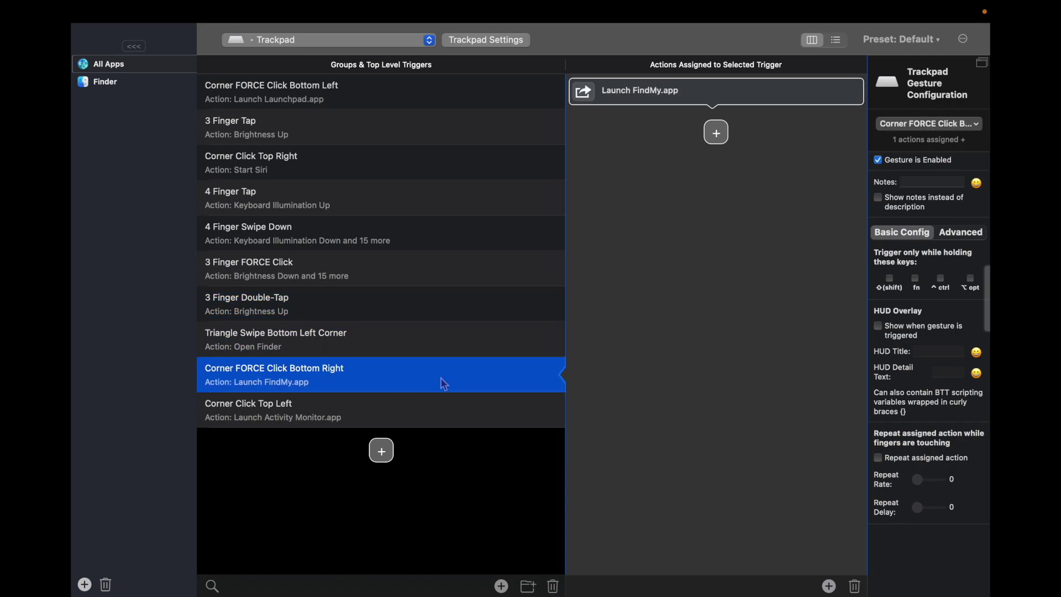
click(445, 407)
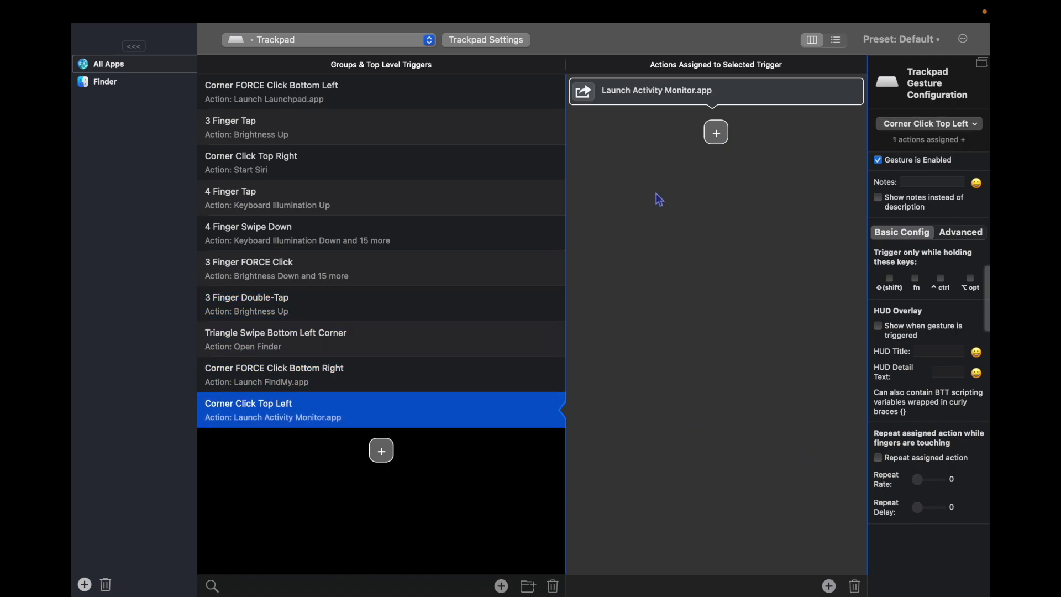
- Summon Siri with the top-right corner click and ask 'when do the orioles play?'
mouse_move(707, 9)
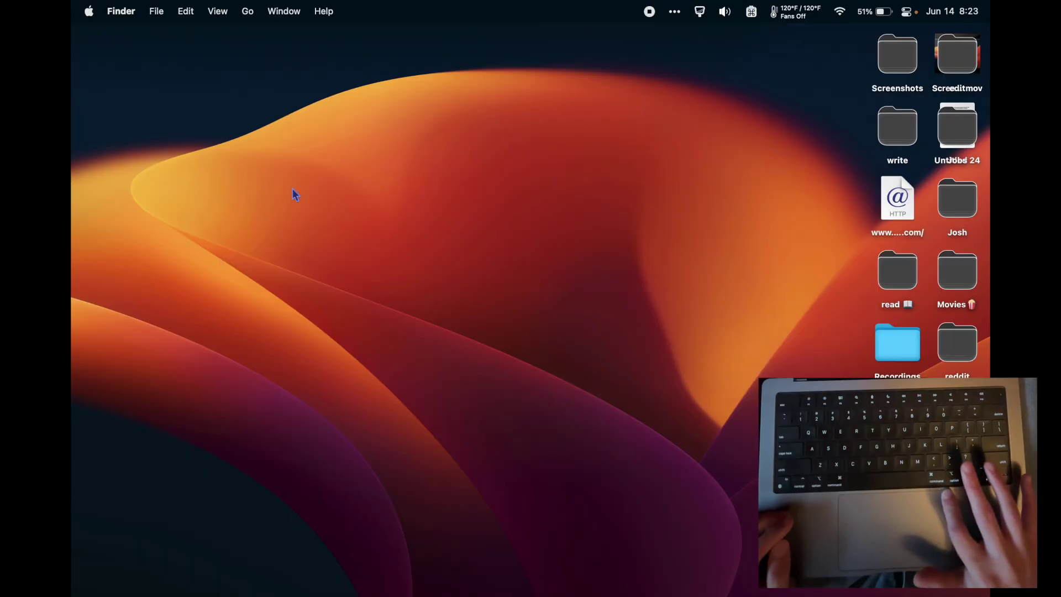
click(293, 189)
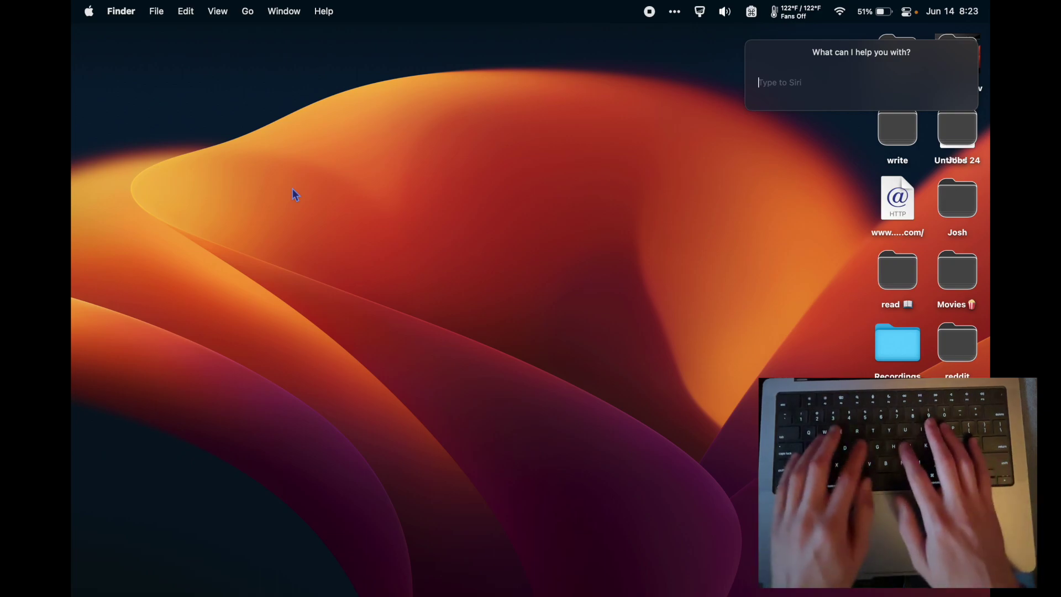
text(when do the orioles pla)
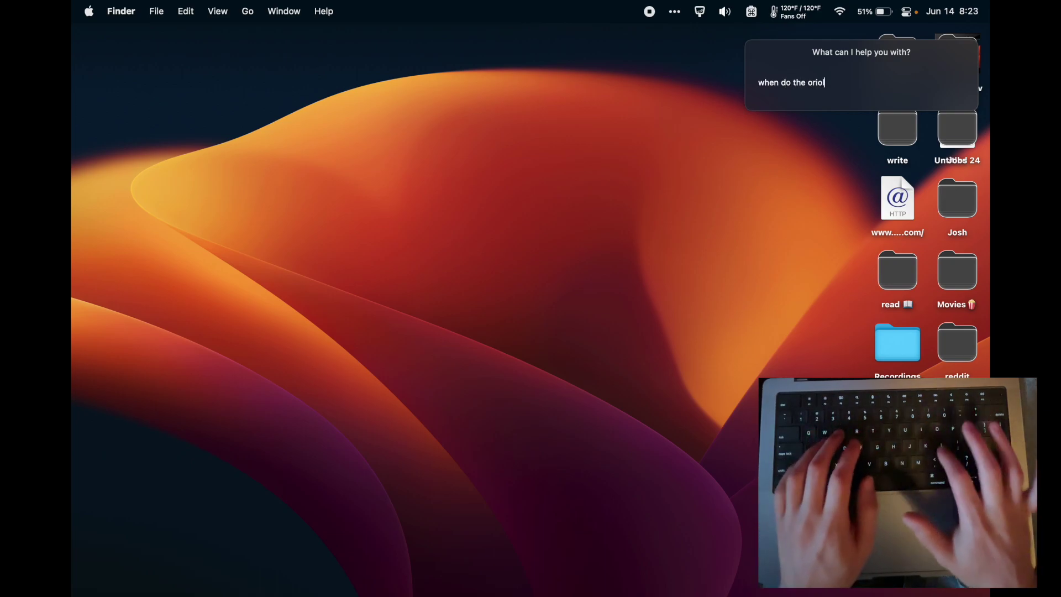
text(y?)
key(Return)
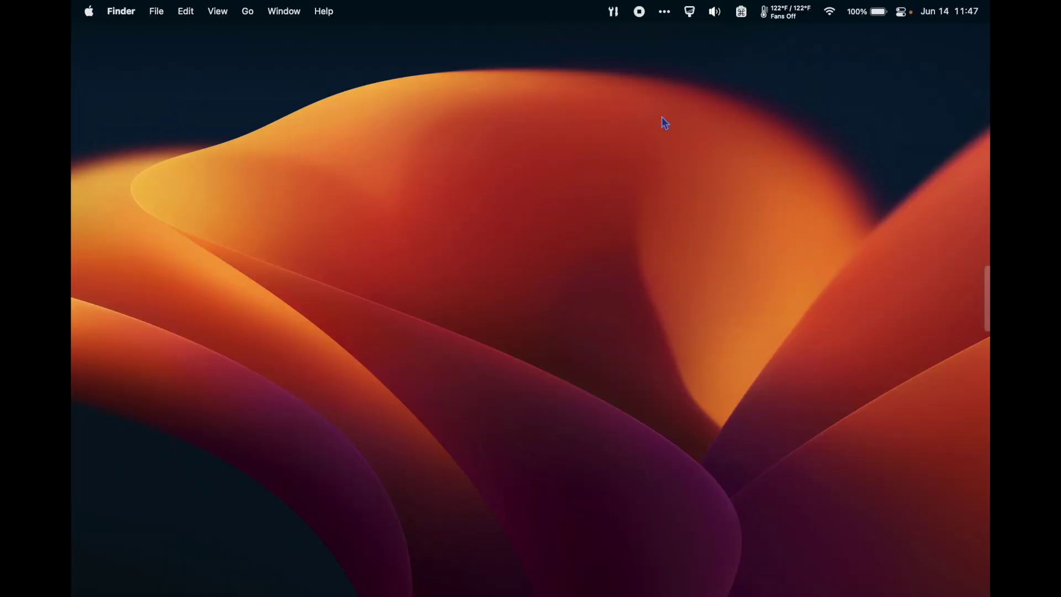
- Open BetterTouchTool's Configuration window from its hidden menu bar icon
click(666, 10)
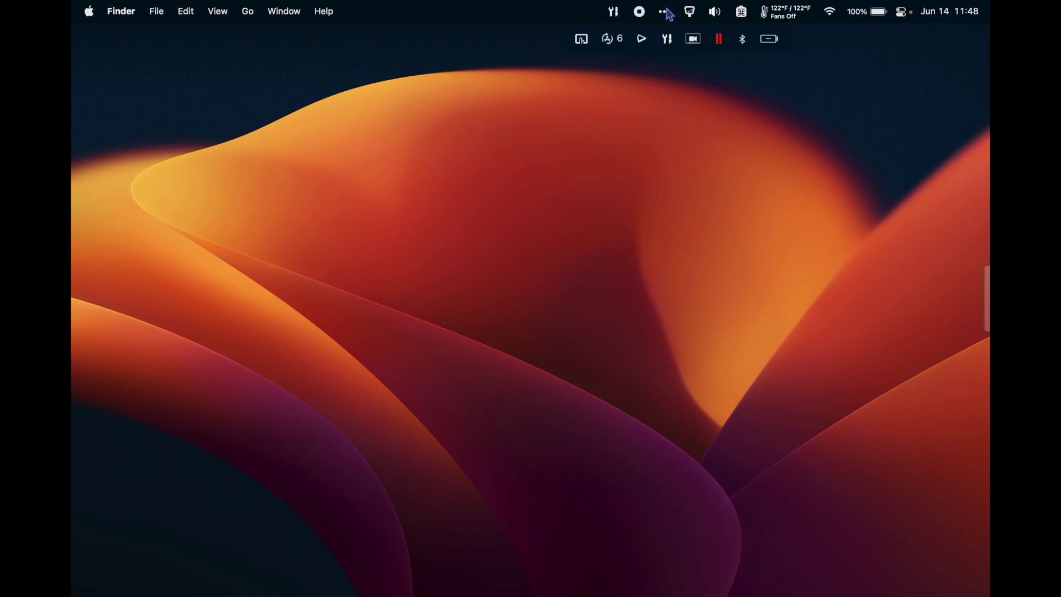
click(584, 43)
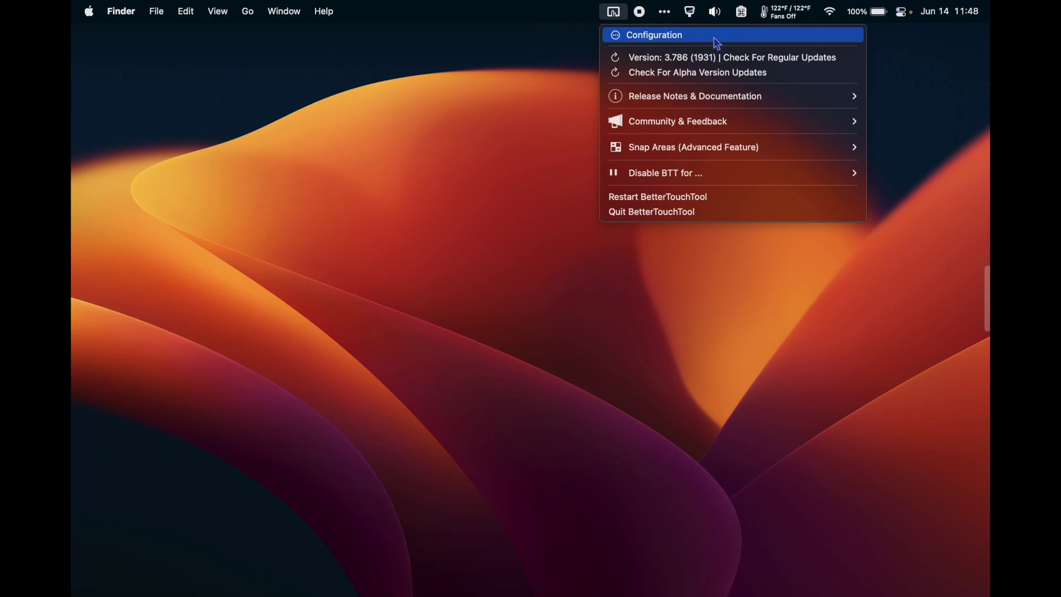
click(716, 37)
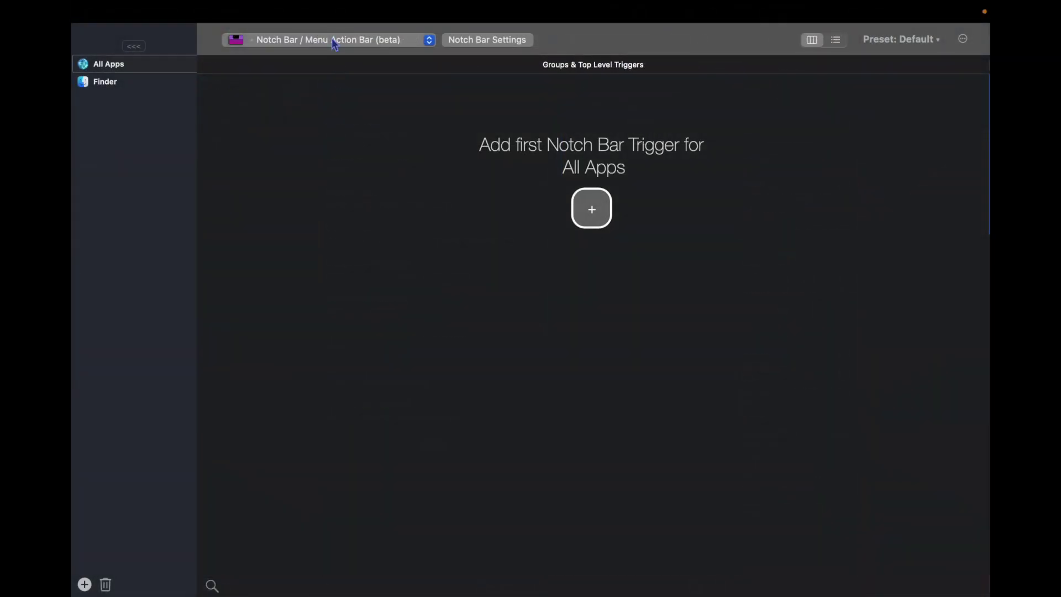
- Browse the trigger device types, including Siri Remote, then switch back to Trackpad
click(284, 47)
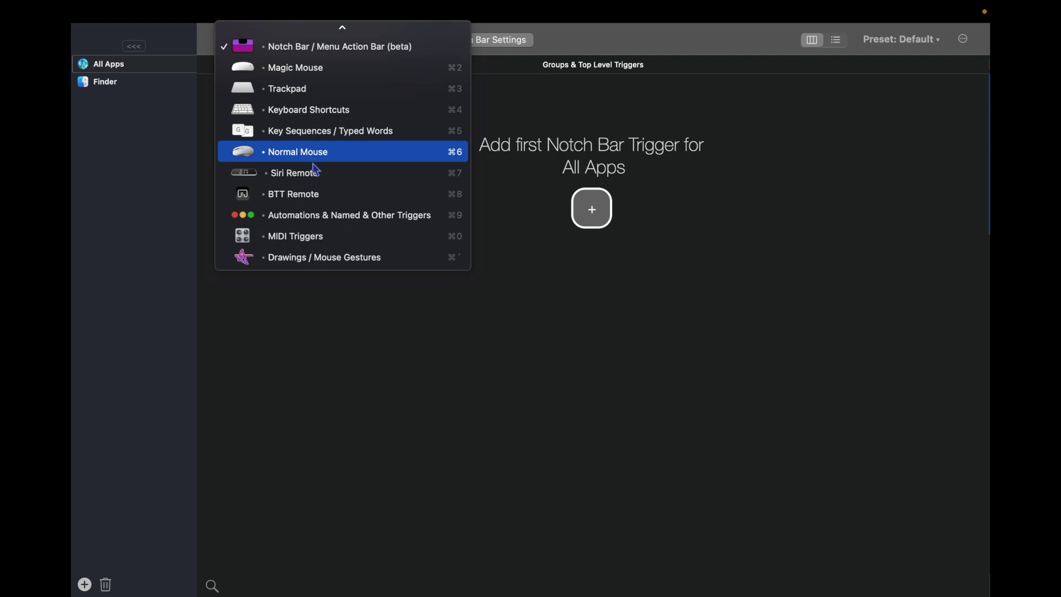
click(269, 89)
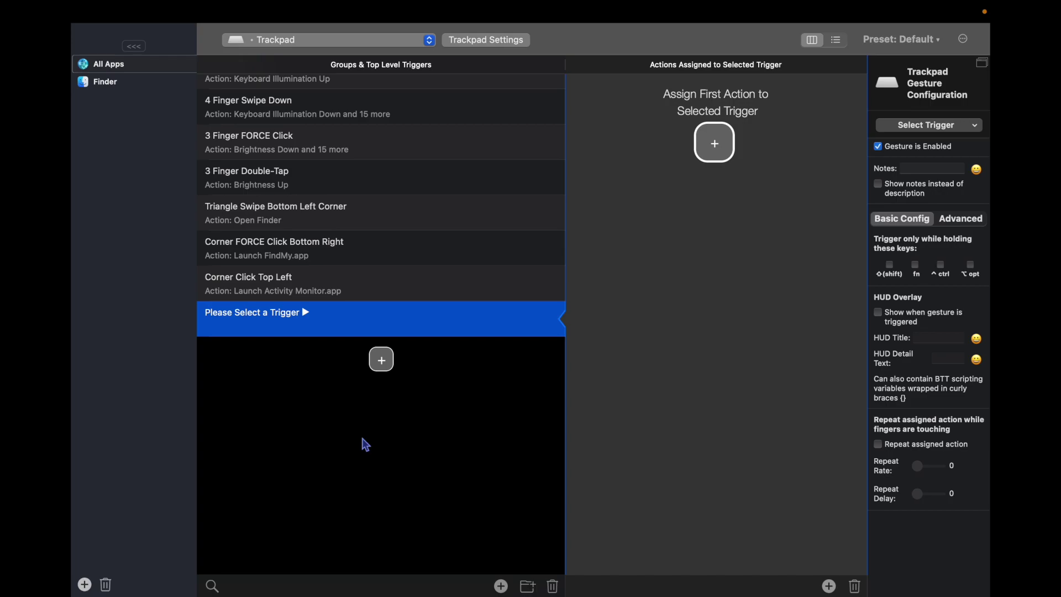
- Add a trackpad trigger set to 3 Finger FORCE Click from the FORCE Trackpad Gestures group
click(382, 361)
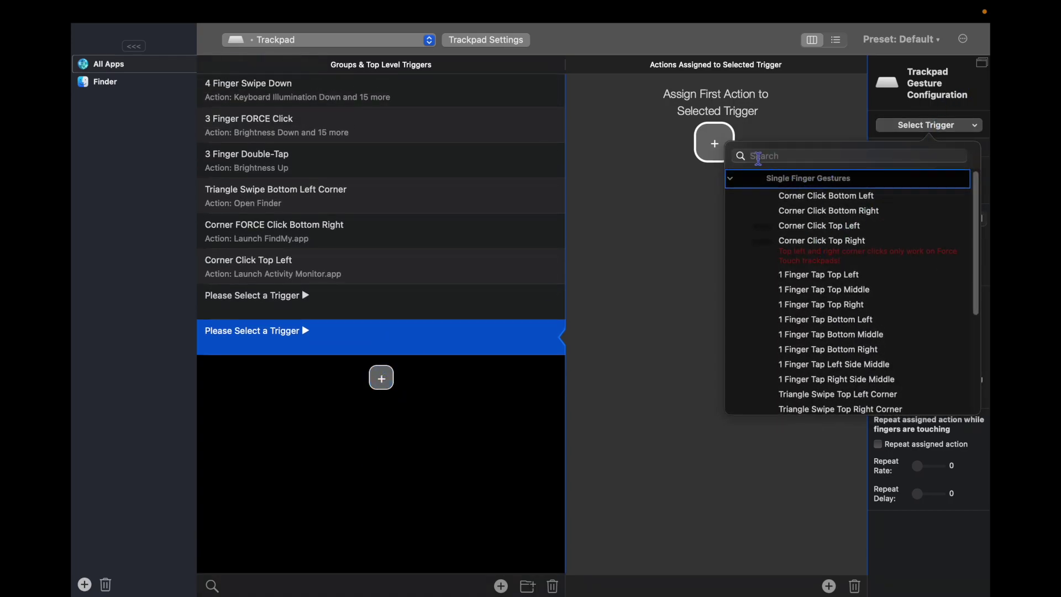
click(738, 180)
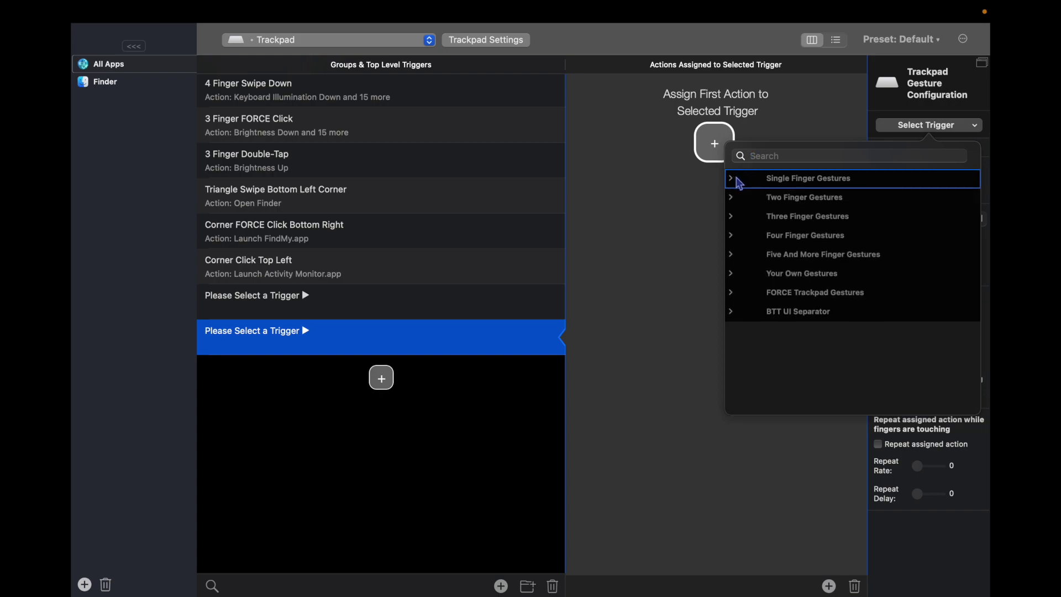
click(736, 293)
scroll(840, 367, down, 10)
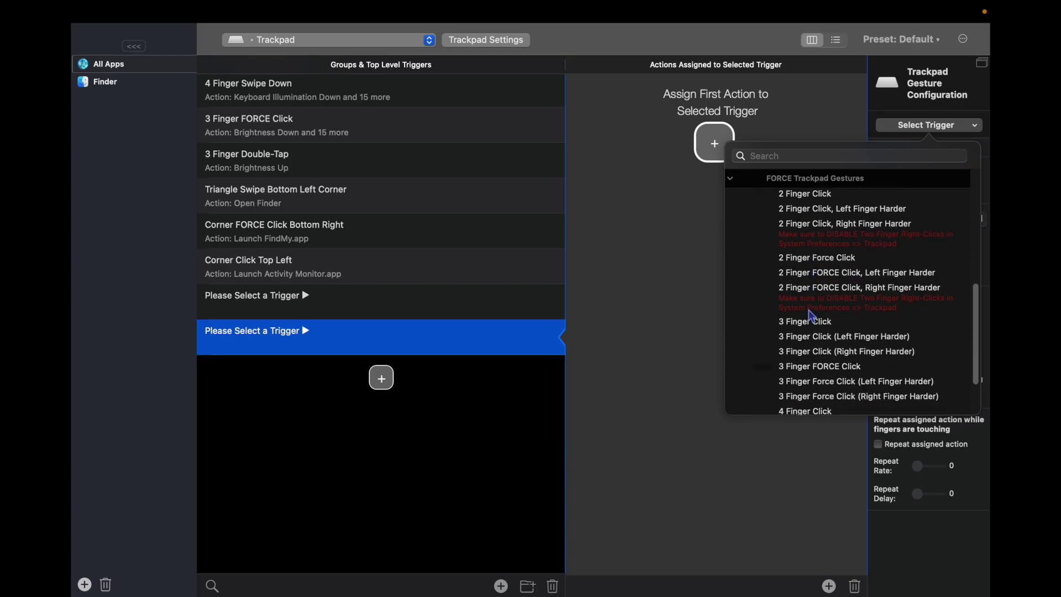
click(802, 348)
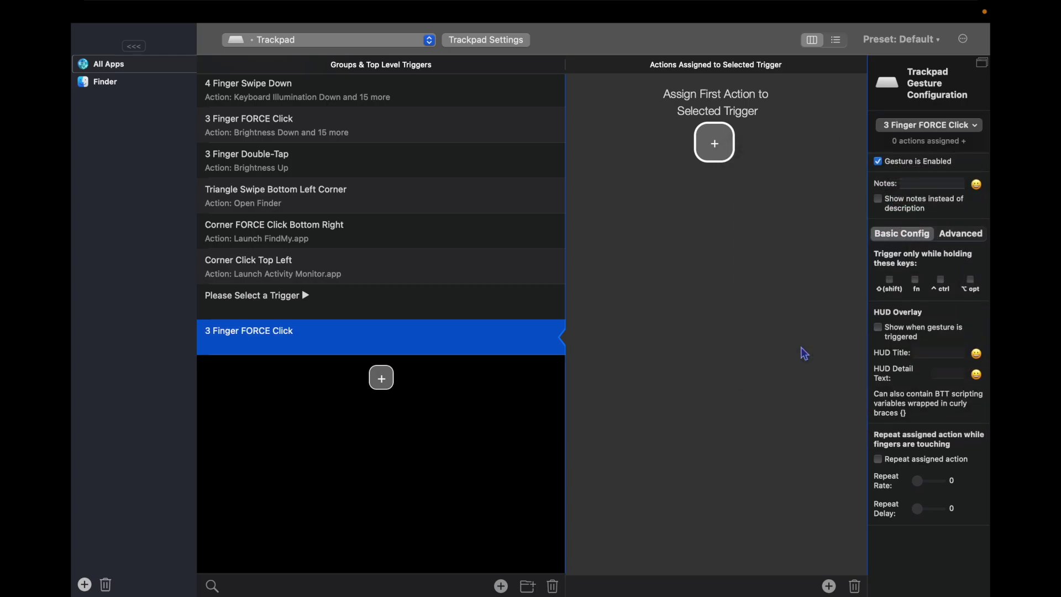
- Give the new 3 Finger FORCE Click repeated Keyboard Illumination Down actions, then view the Brightness Down trigger
click(713, 143)
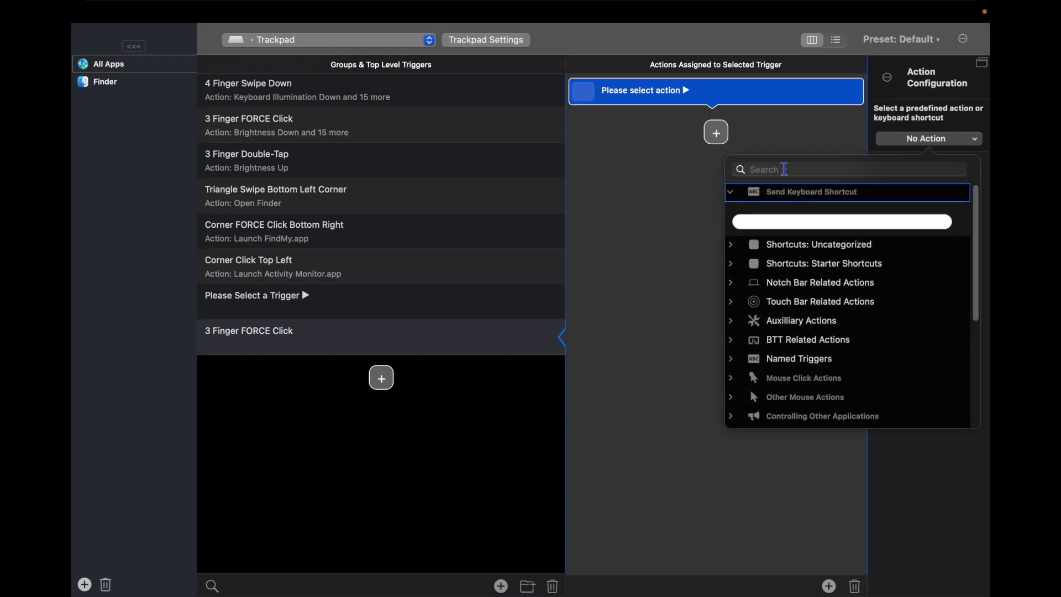
click(785, 169)
text(keybo)
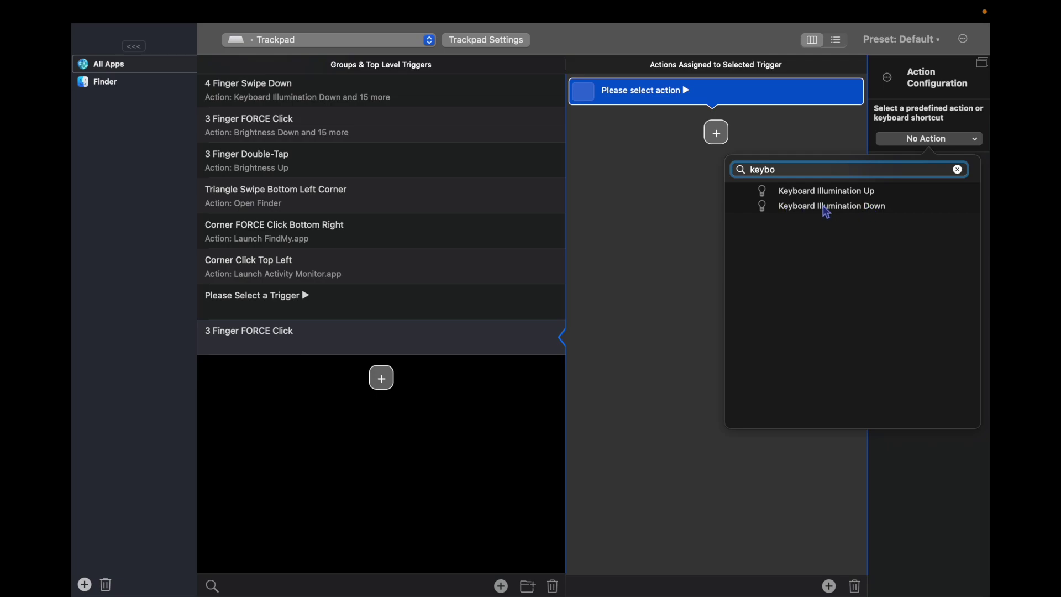
click(869, 208)
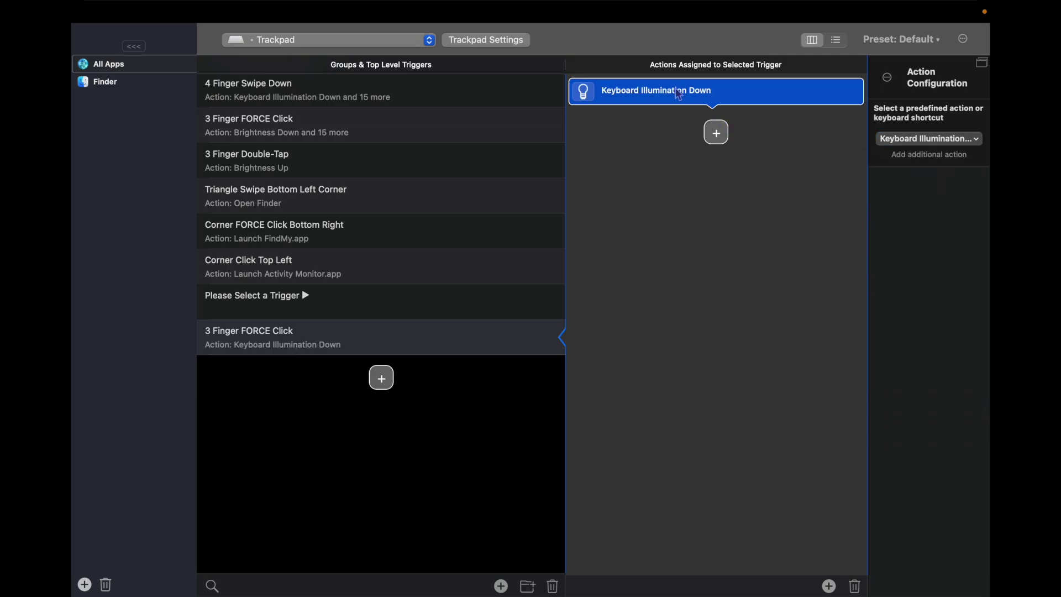
key(super+v)
key(super+v)
key(super+v)
key(super+v)
key(super+v)
key(super+v)
key(super+v)
key(super+v)
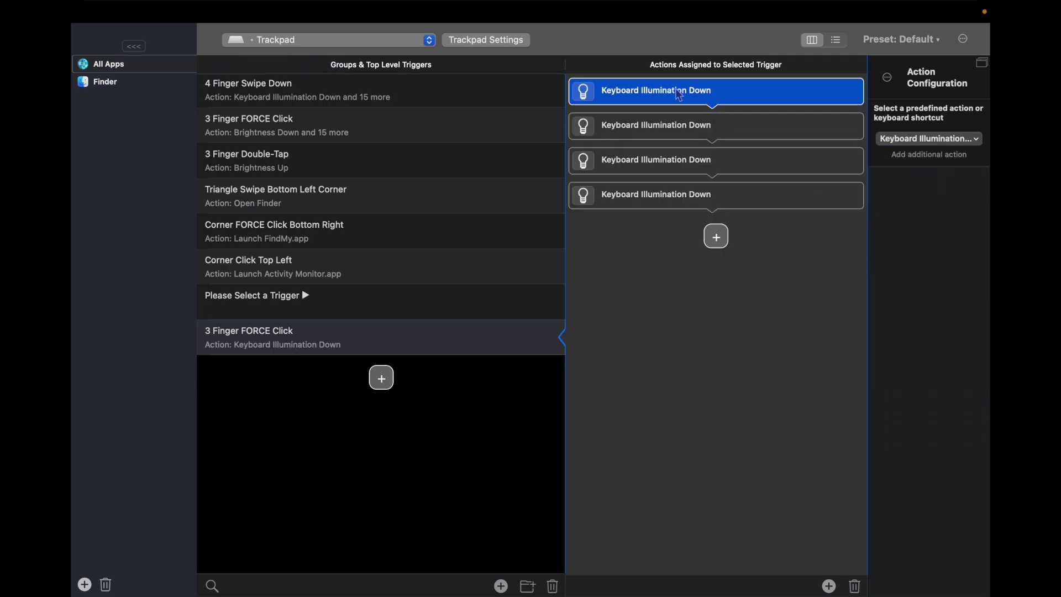
key(super+v)
key(super+v)
key(super+v)
key(super+v)
key(super+v)
key(super+v)
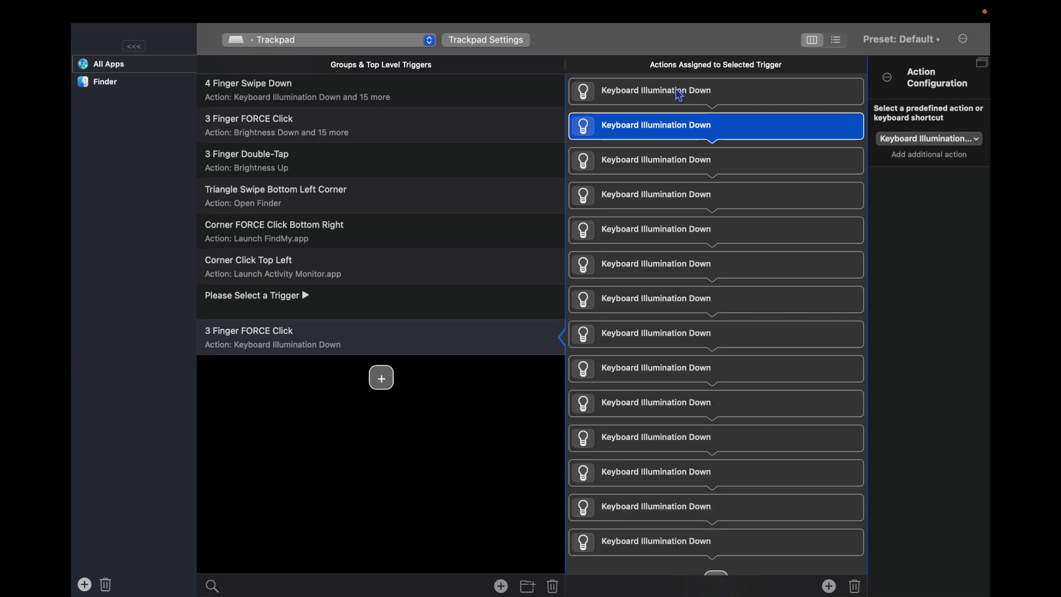
click(252, 335)
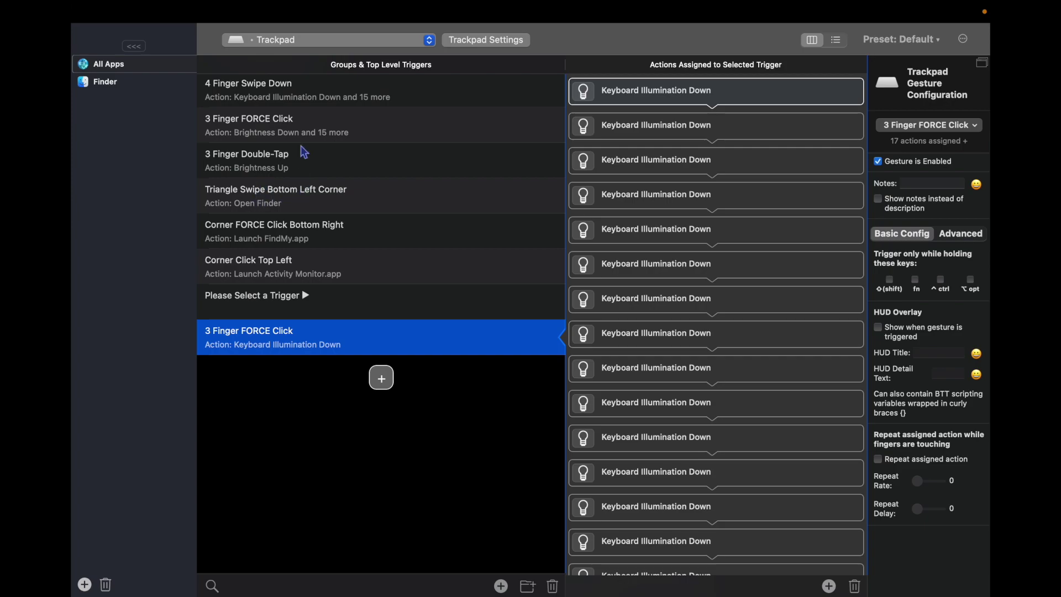
click(283, 126)
- Delete the Keyboard Illumination Down 3 Finger FORCE Click trigger and adjust display brightness with F1
click(279, 333)
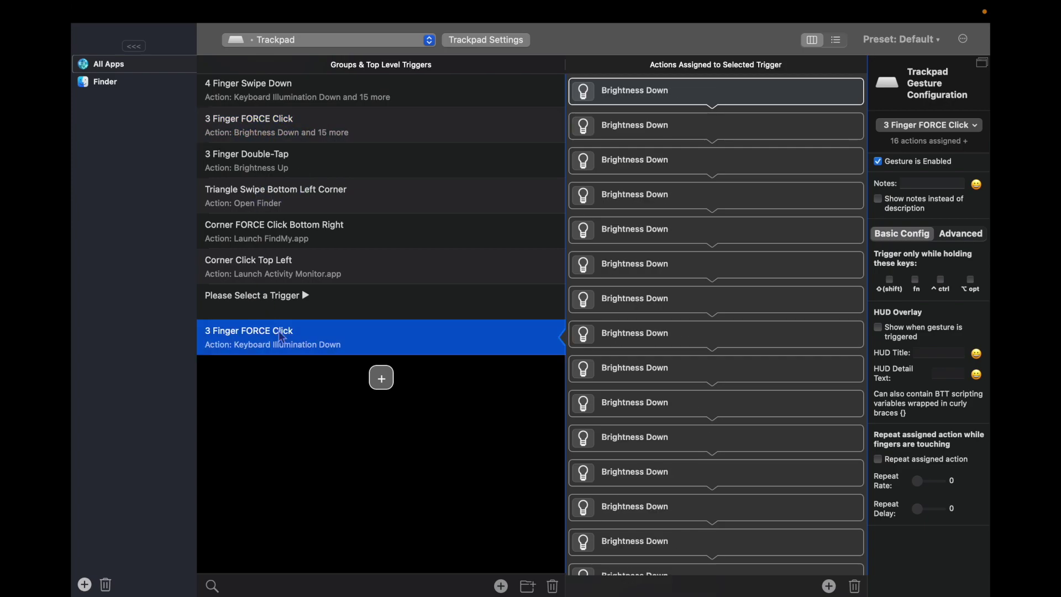
right_click(279, 331)
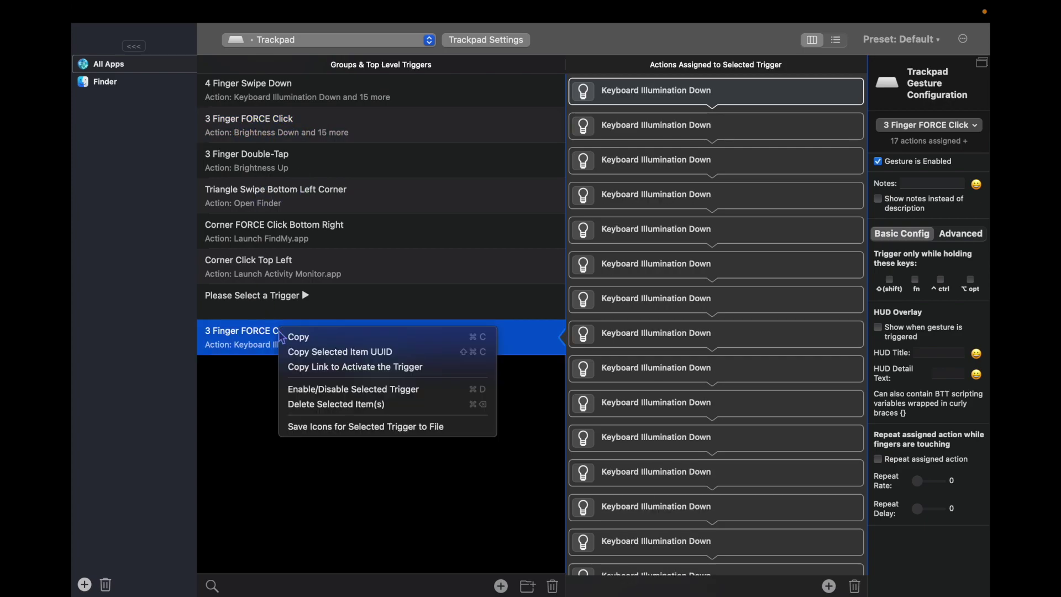
click(355, 405)
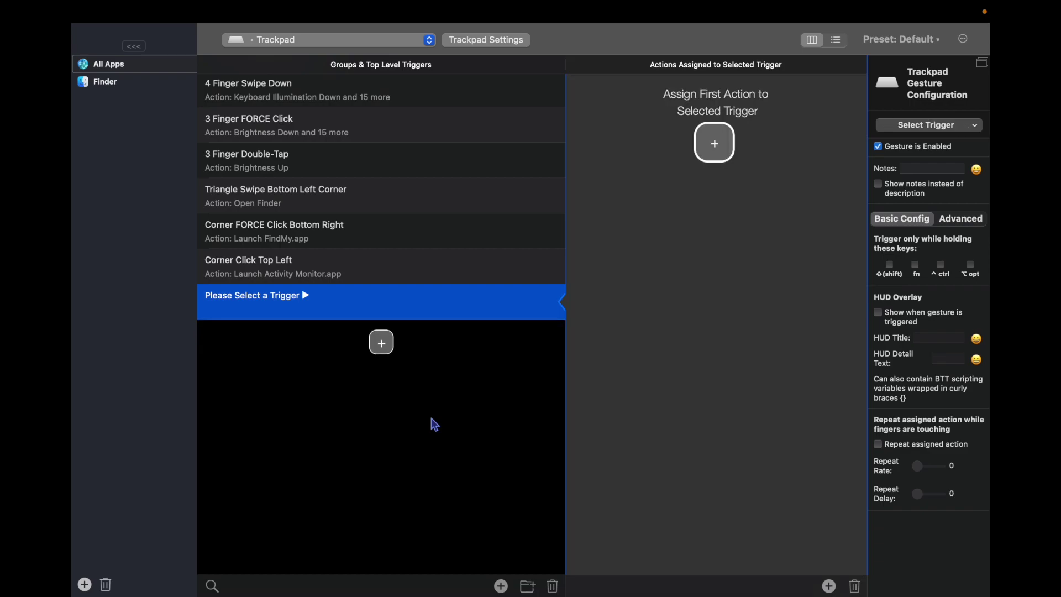
key(F1)
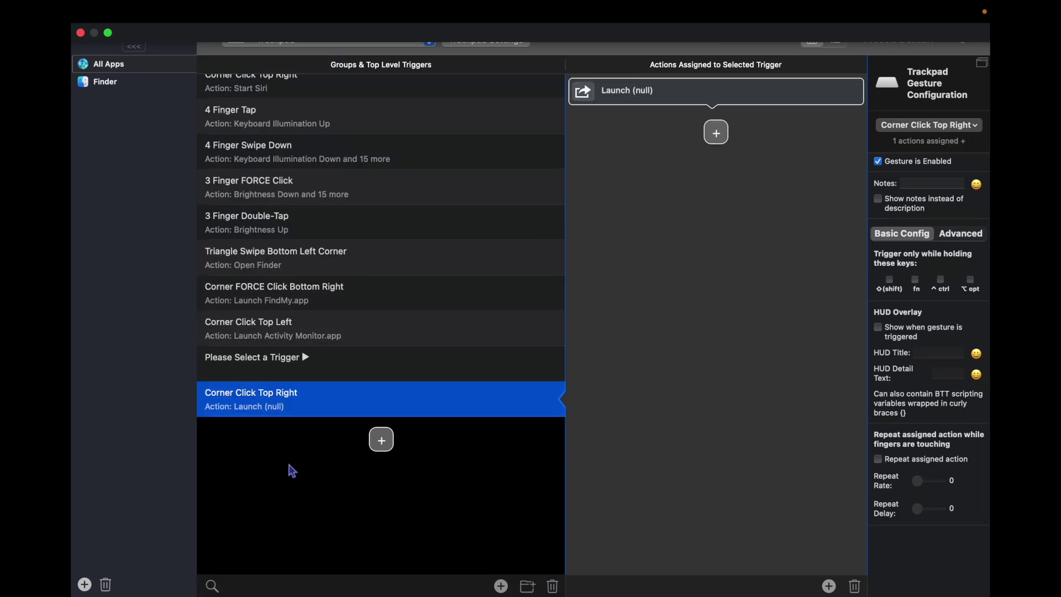
- Open and dismiss Launchpad, then force-click the bottom-right corner to launch Find My
key(F4)
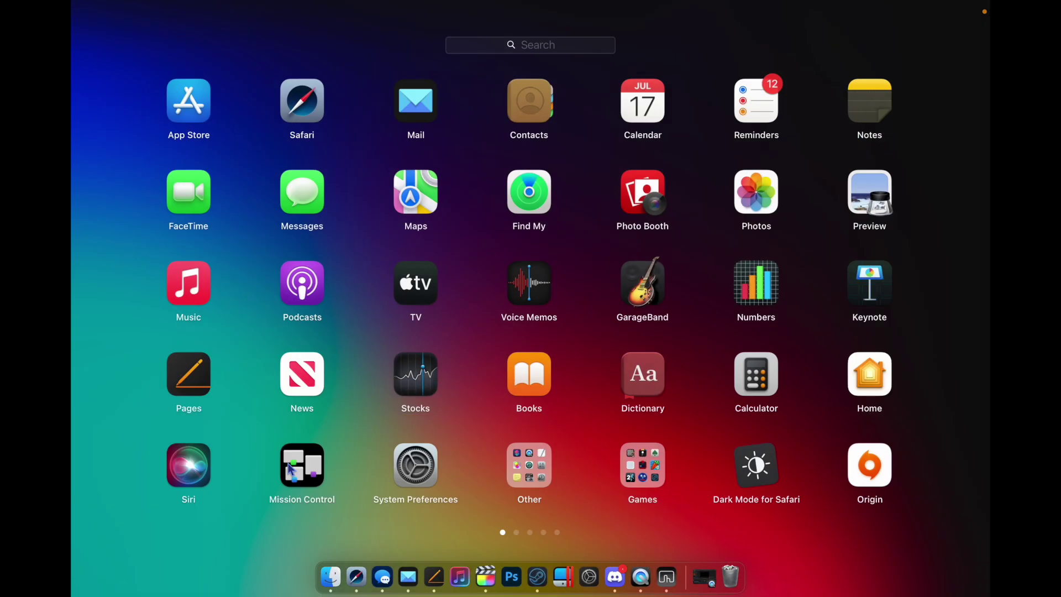
click(368, 338)
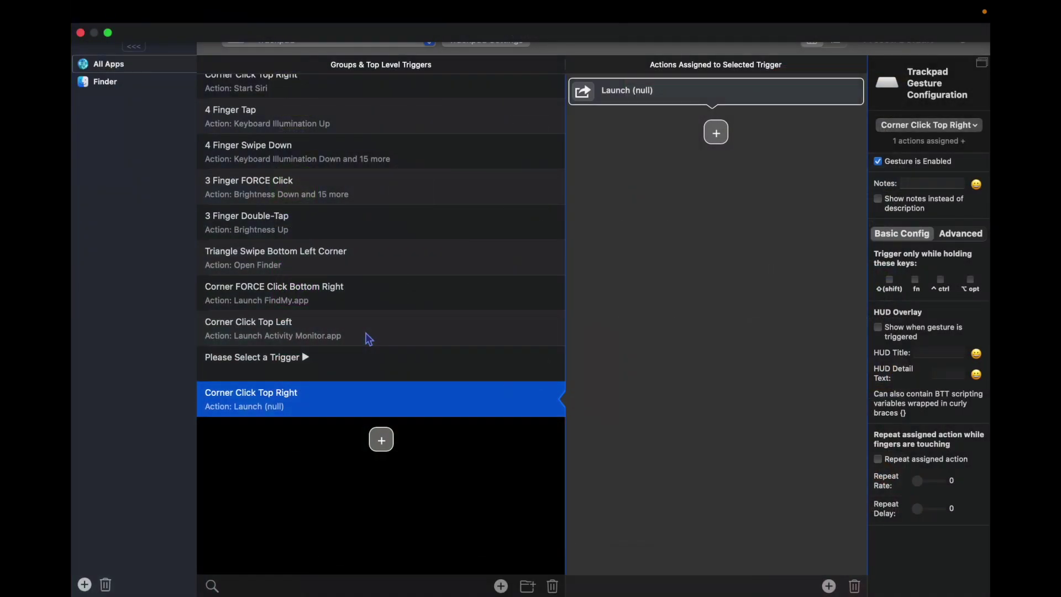
click(369, 339)
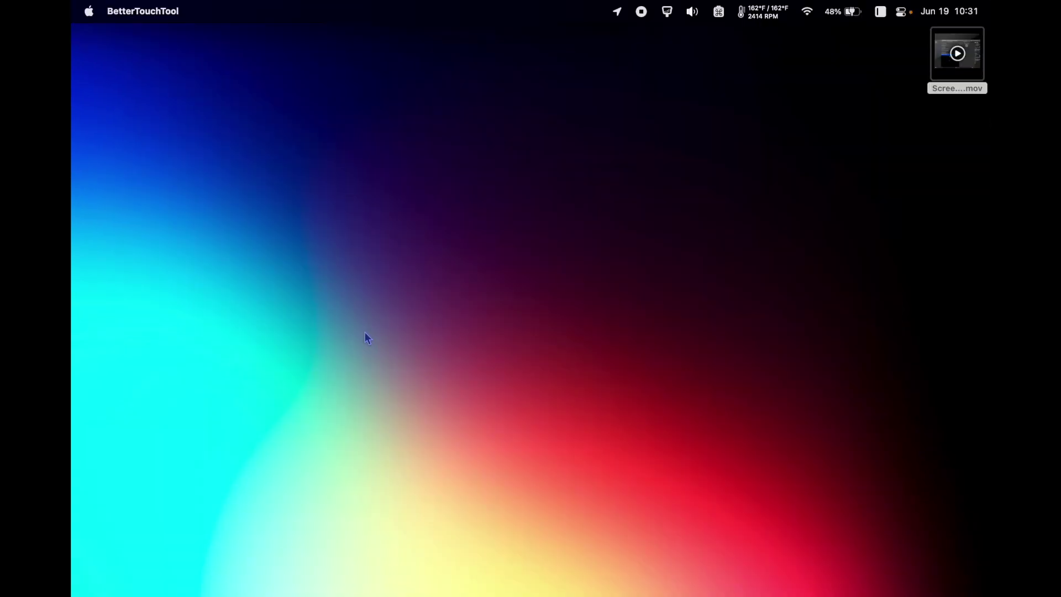
- Launch Activity Monitor with the top-left corner click, then close it
click(367, 338)
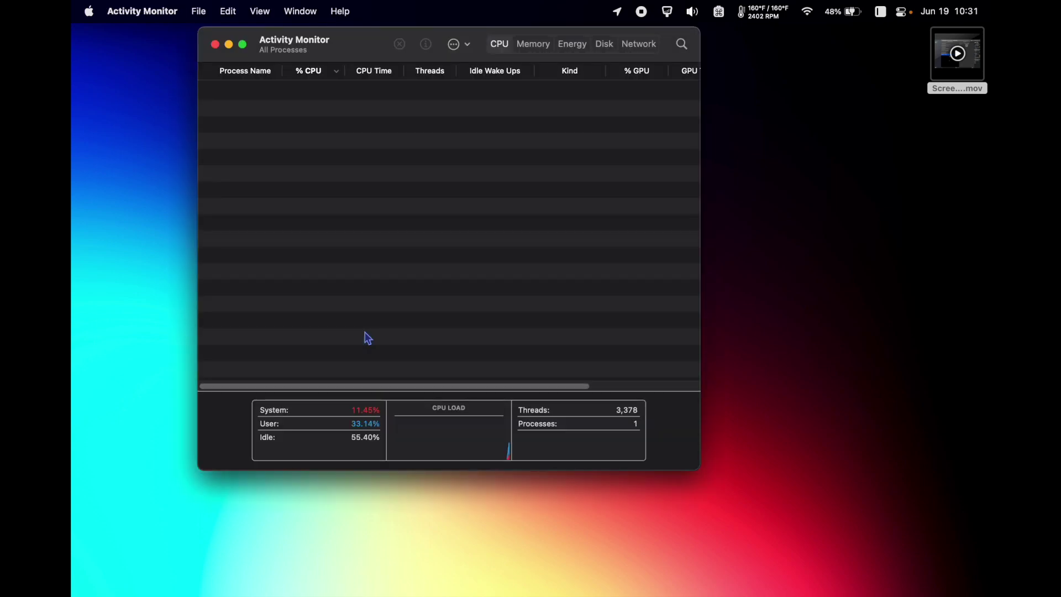
click(215, 44)
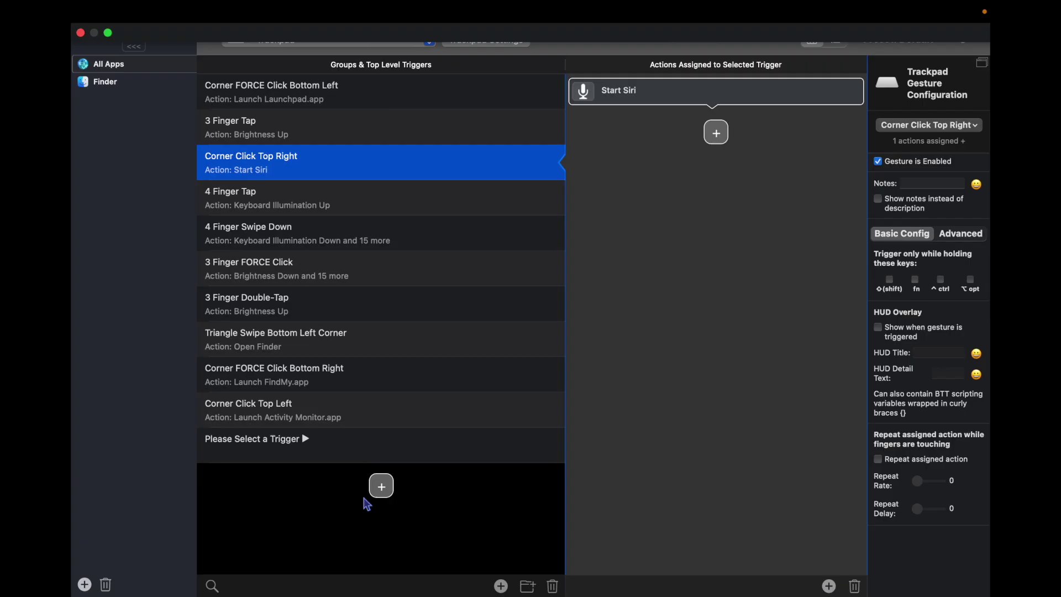
- Add a trackpad trigger set to Corner Click Top Right from the FORCE Trackpad Gestures group
click(382, 483)
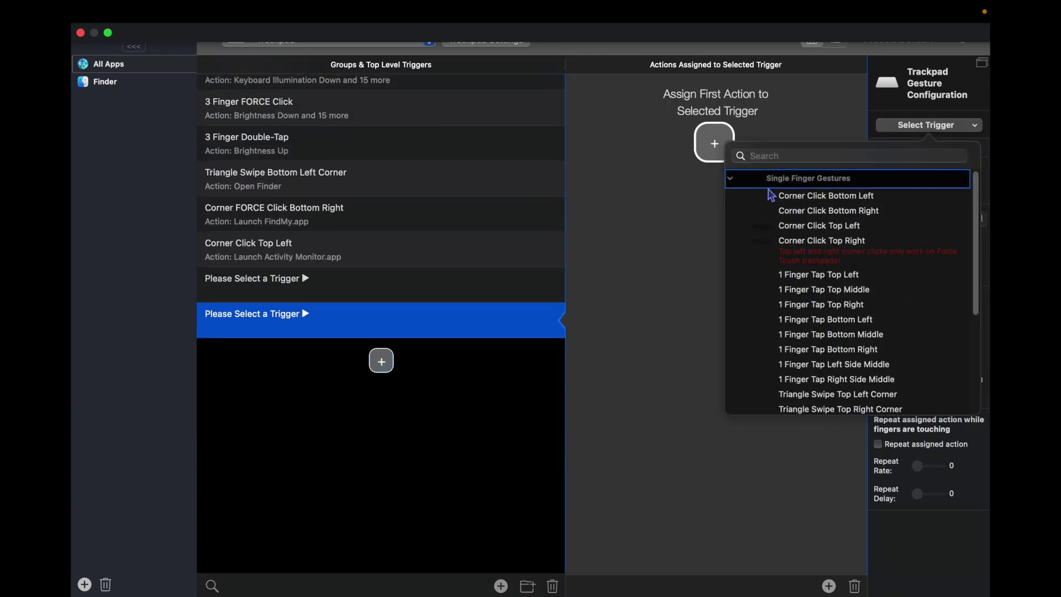
click(732, 179)
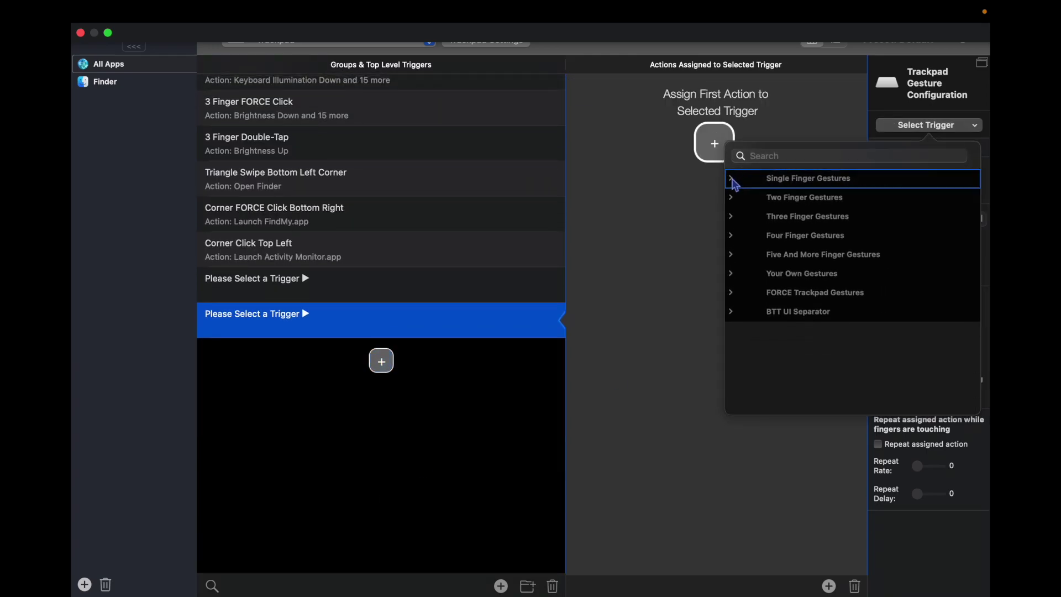
click(733, 294)
scroll(784, 348, down, 4)
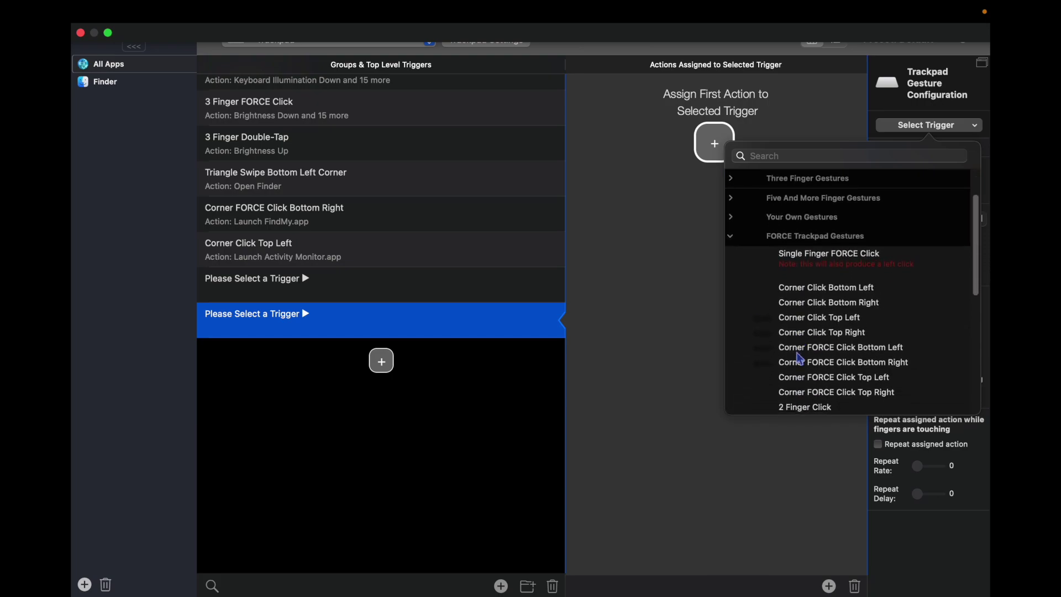
scroll(799, 359, down, 3)
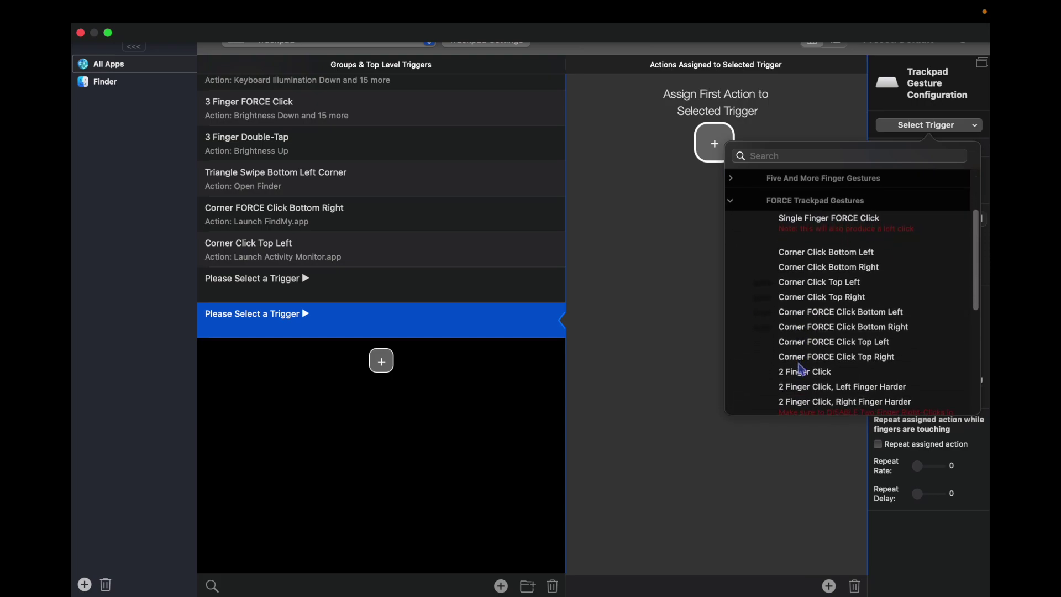
click(806, 301)
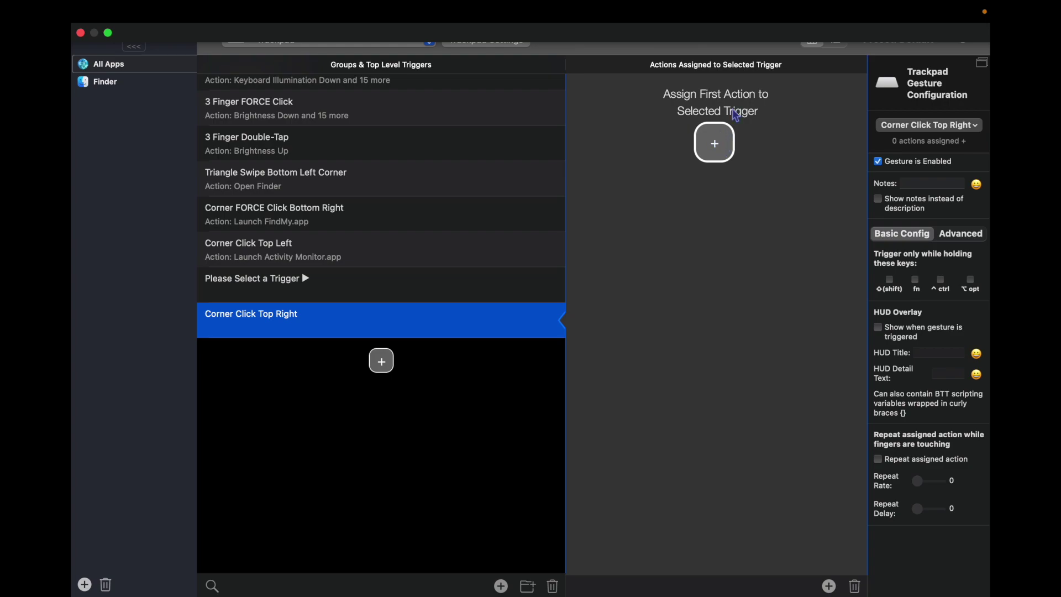
- Give the Corner Click Top Right trigger a Launch Application / Open File action and browse Applications for the app
click(715, 143)
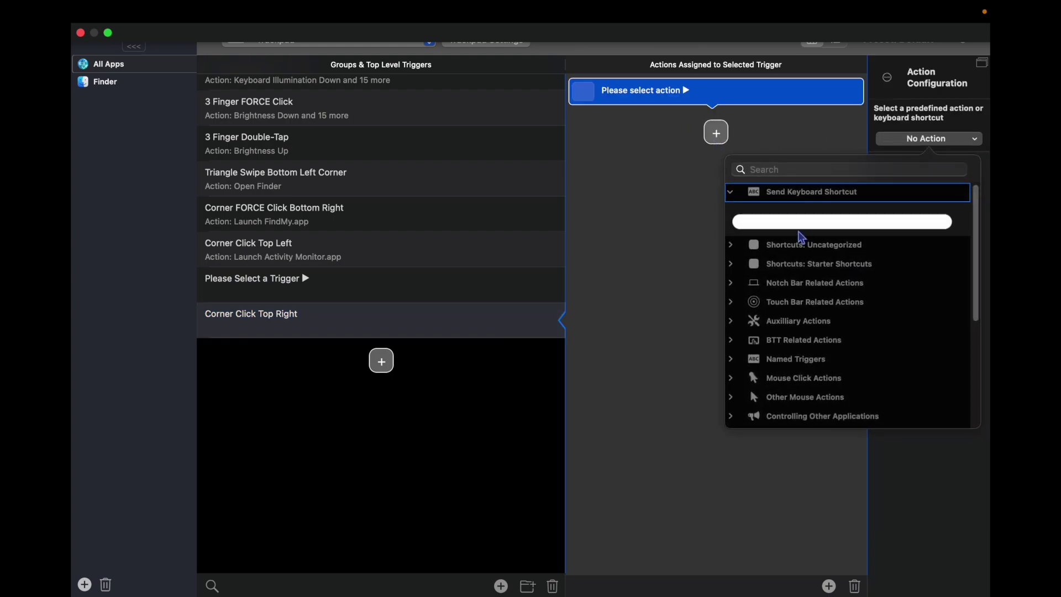
click(778, 170)
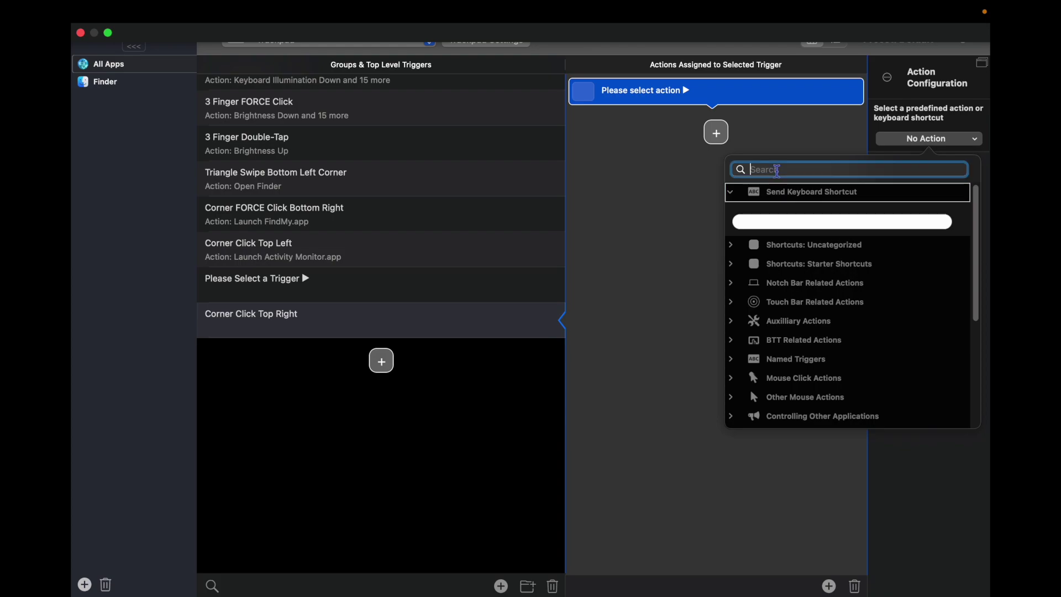
text(launch)
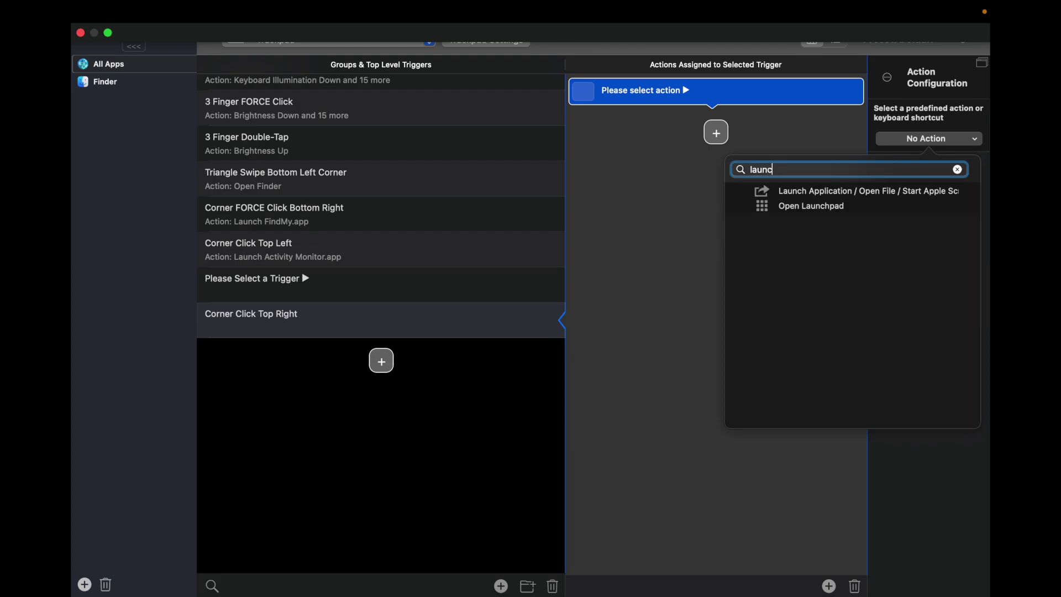
click(828, 196)
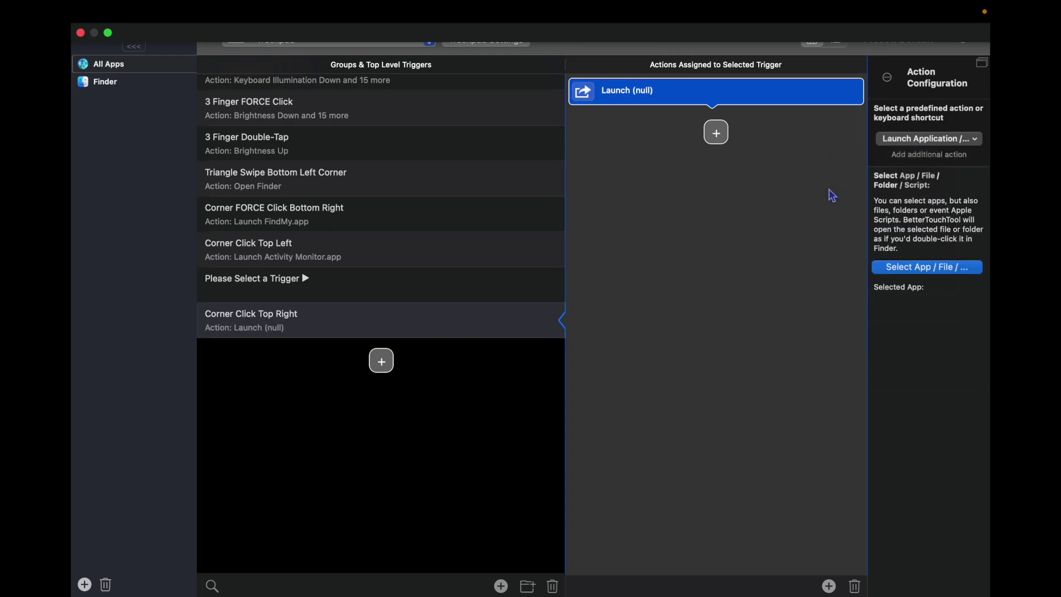
click(908, 271)
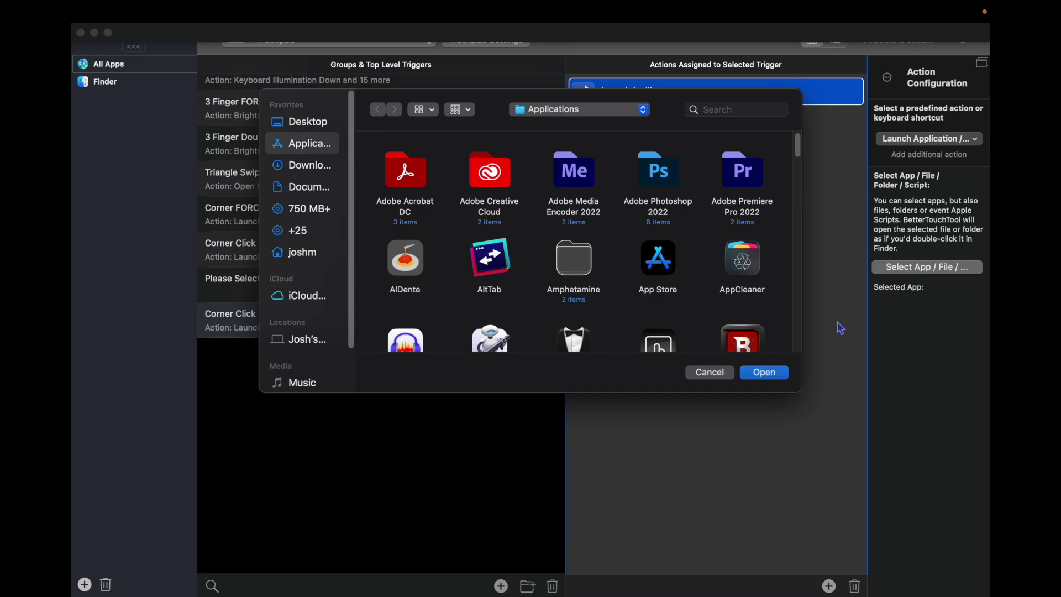
scroll(535, 205, down, 10)
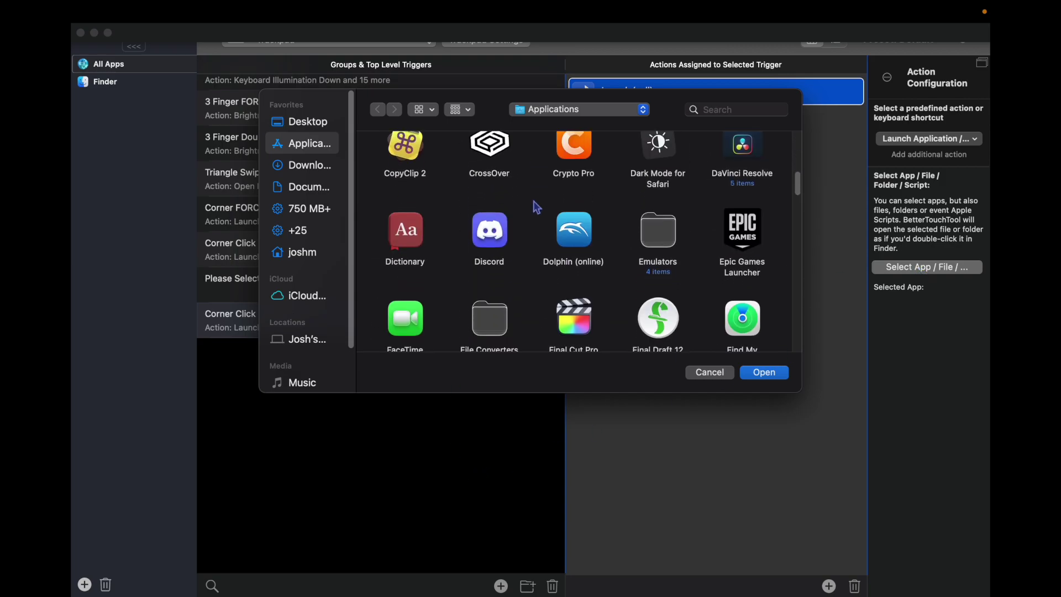
scroll(537, 207, down, 10)
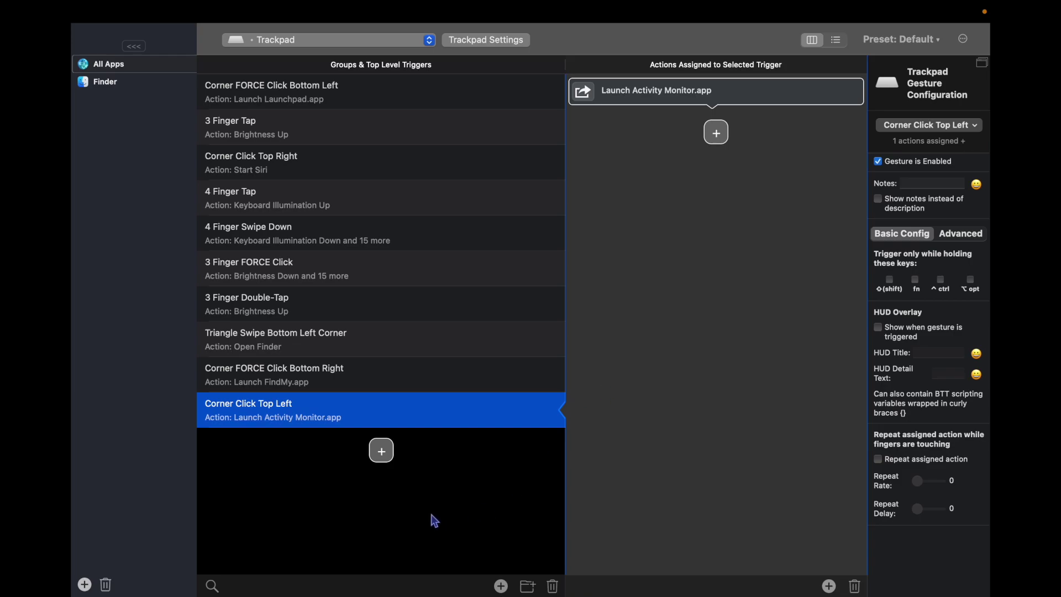
- Add a 4 Finger Tap trackpad trigger with the Keyboard Illumination Up action
click(381, 450)
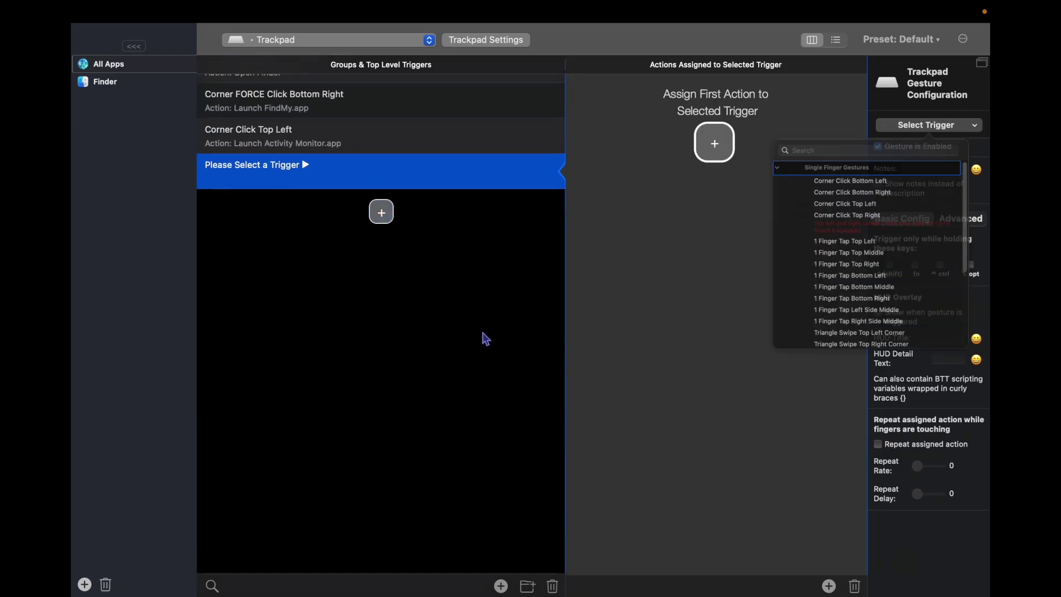
click(732, 179)
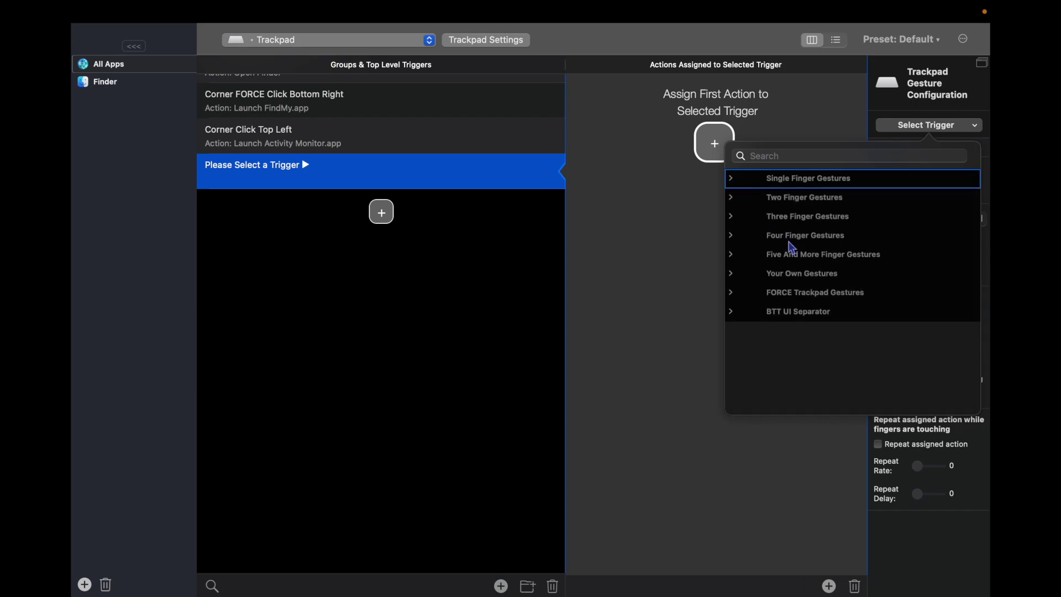
click(732, 236)
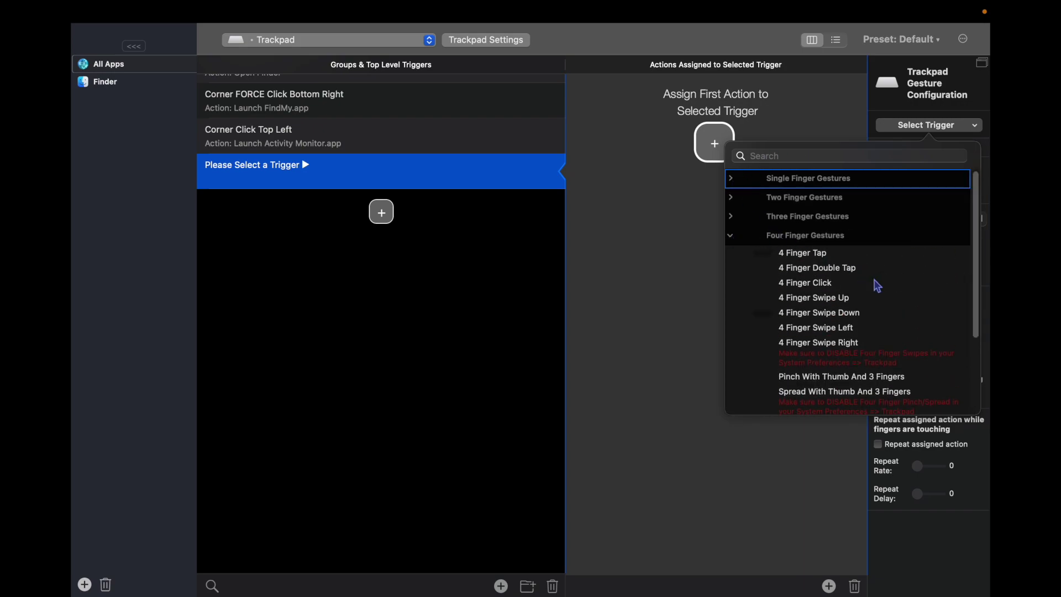
click(812, 259)
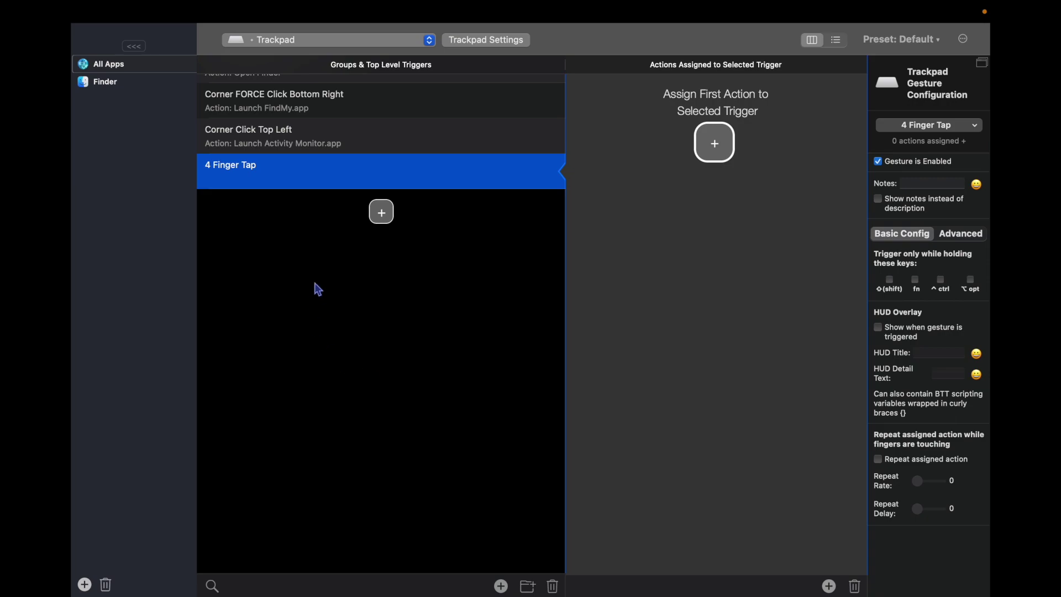
click(718, 141)
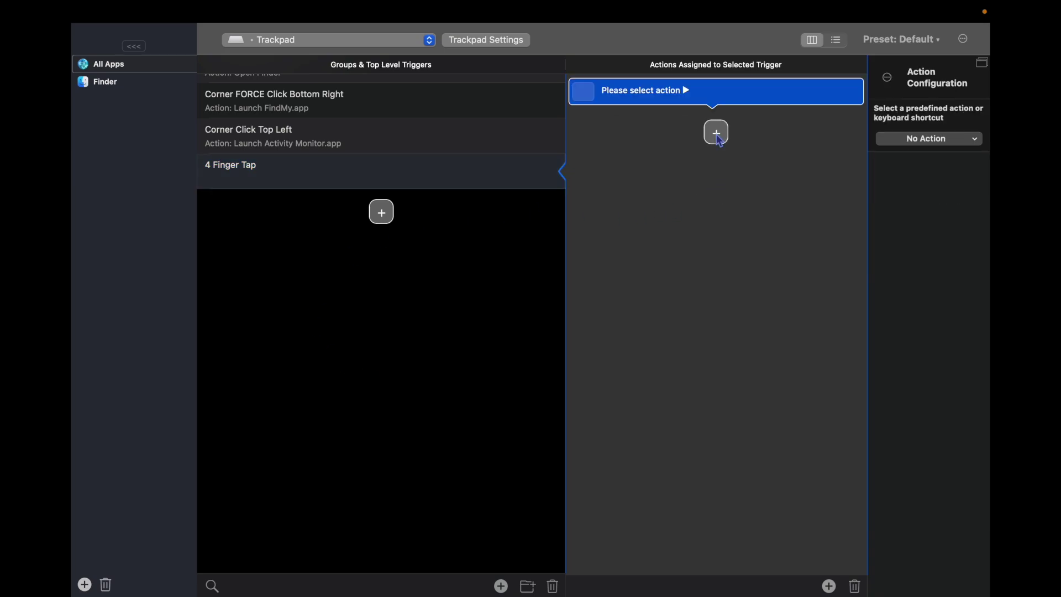
text(keyb)
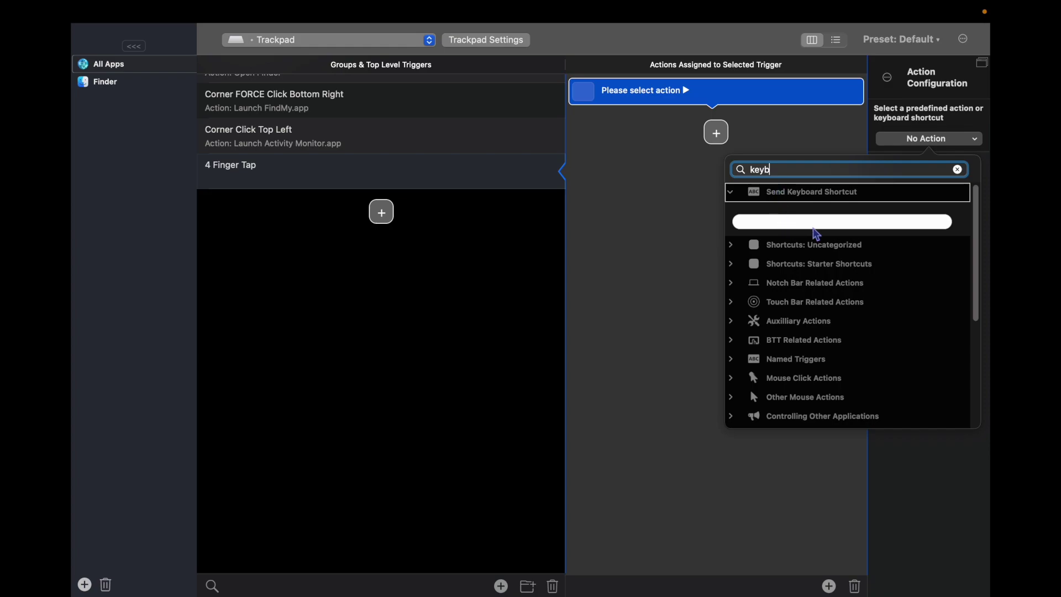
text(o)
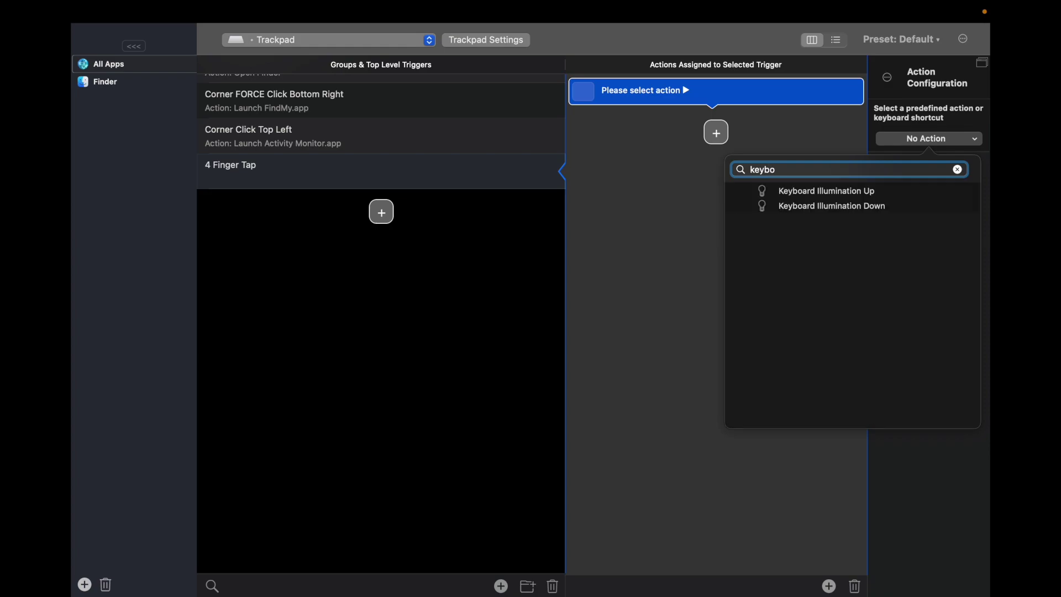
click(820, 195)
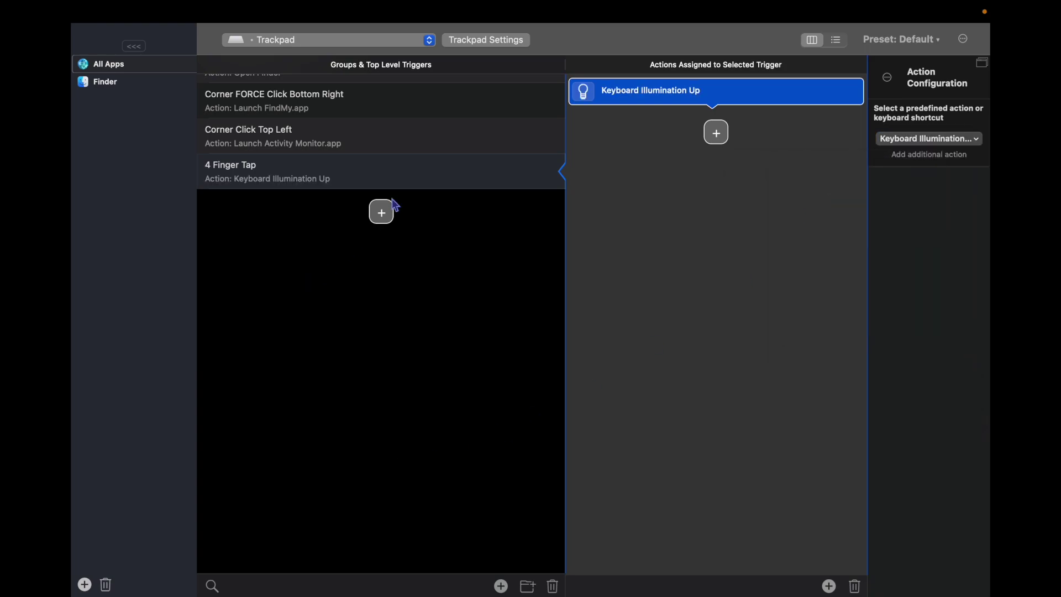
- Delete the 4 Finger Tap trigger row, then test raising keyboard illumination three times
right_click(409, 177)
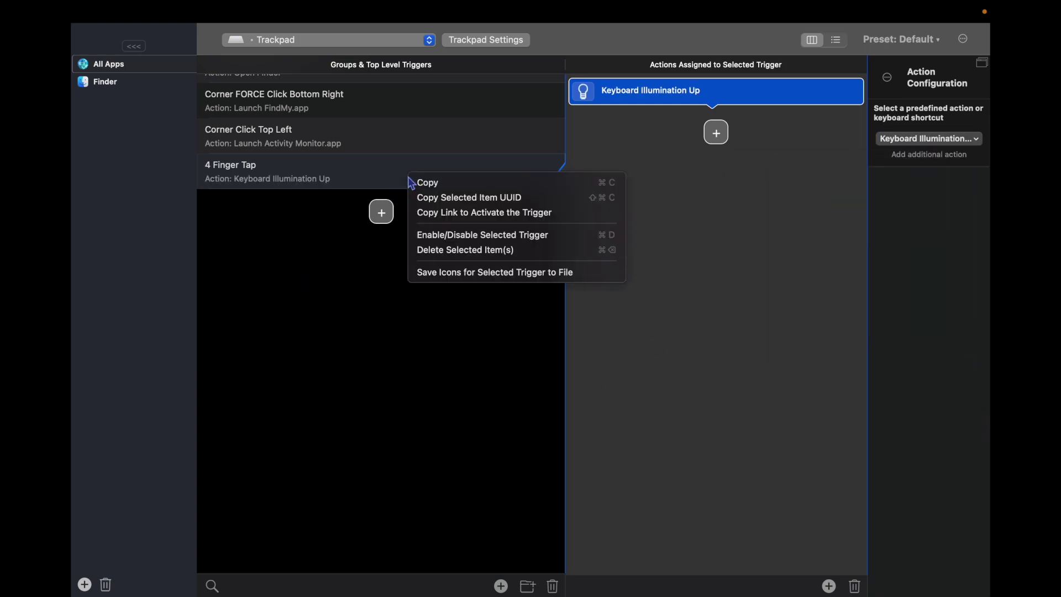
click(461, 250)
key(XF86KbdBrightnessUp)
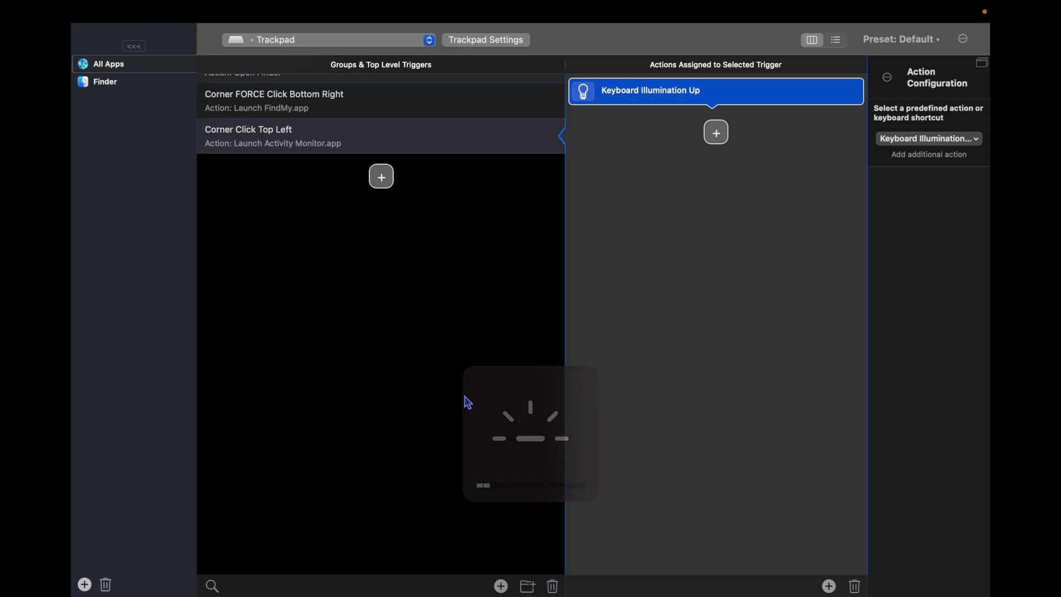
key(XF86KbdBrightnessUp)
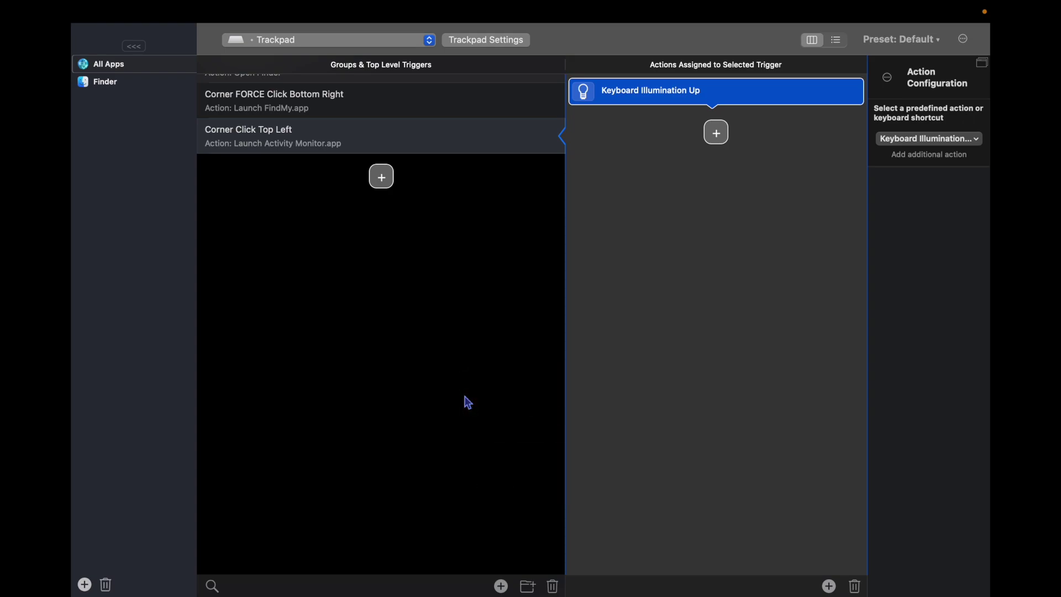
key(XF86KbdBrightnessUp)
- Add a new trackpad trigger set to 4 Finger Swipe Down
click(380, 177)
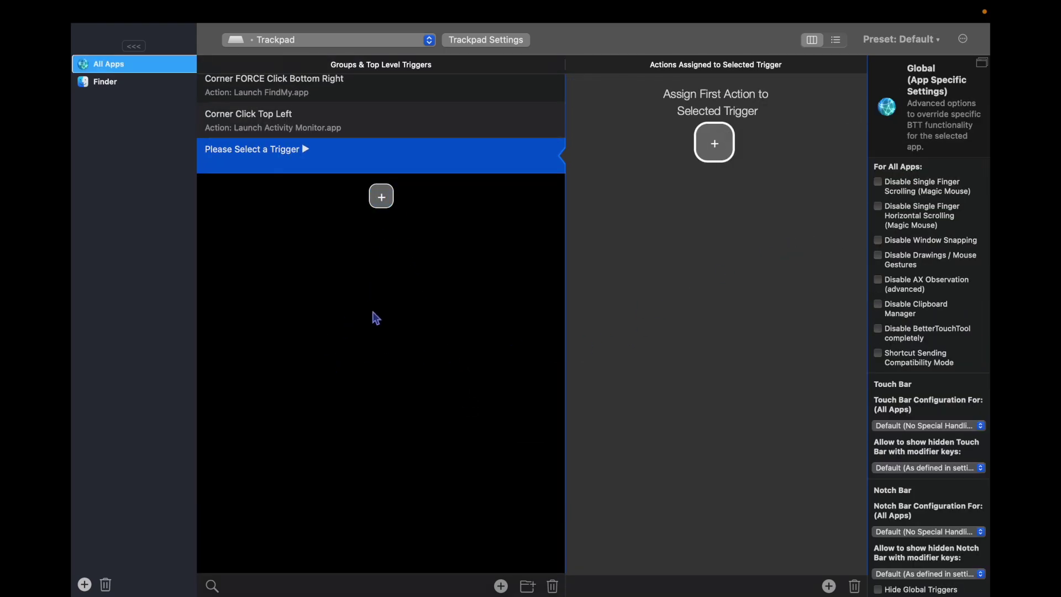
click(946, 127)
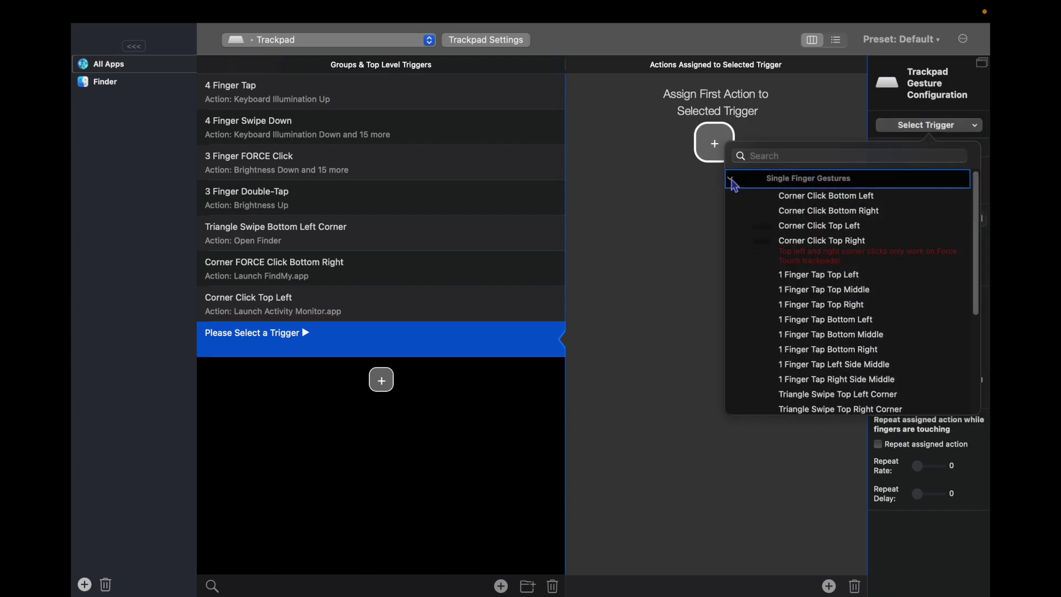
click(732, 180)
click(731, 237)
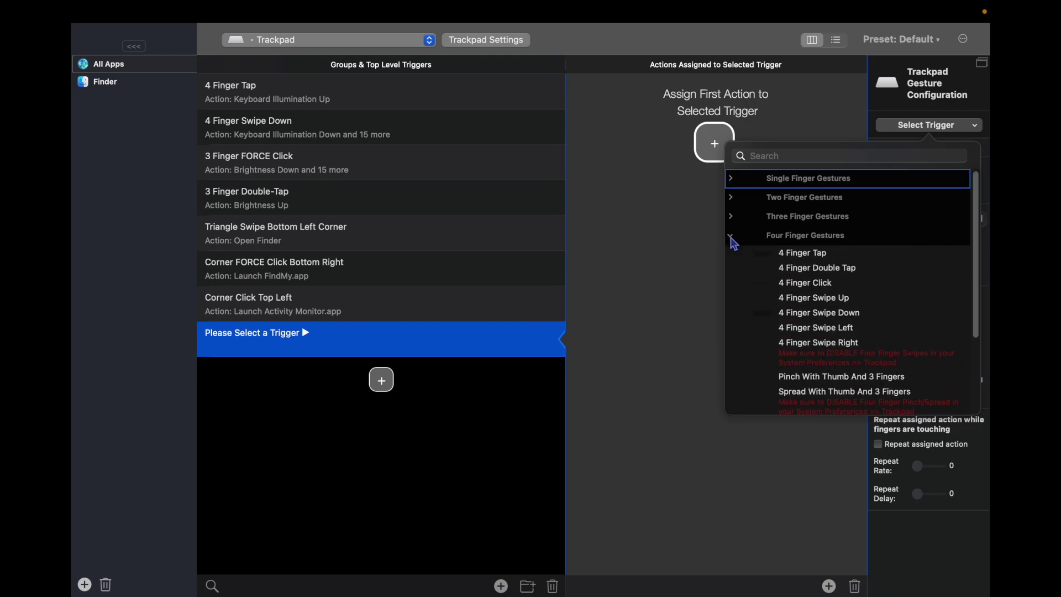
click(860, 313)
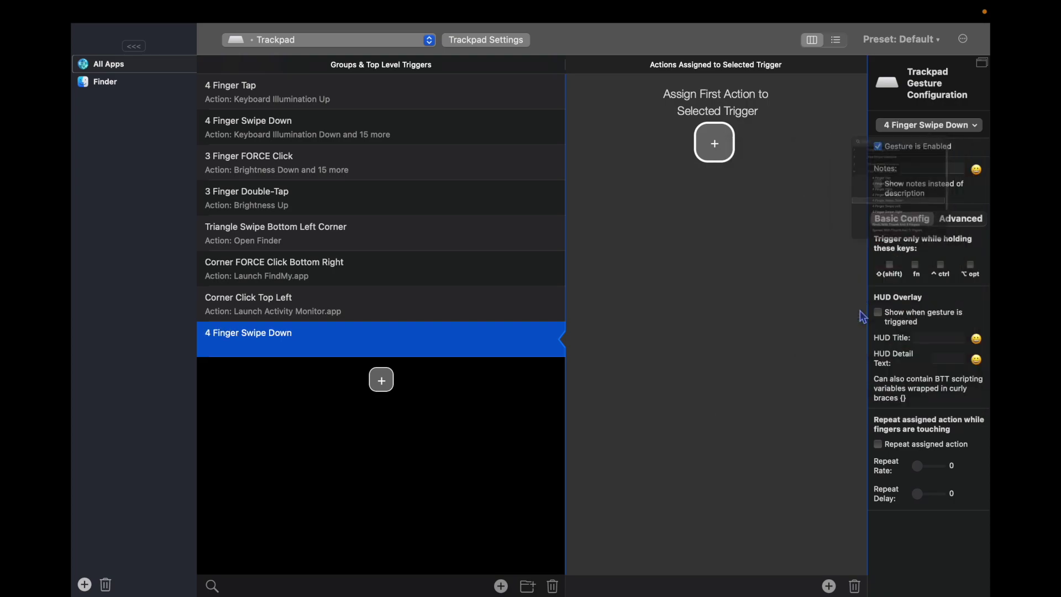
- Assign Keyboard Illumination Down to the swipe and duplicate the action many times
click(715, 143)
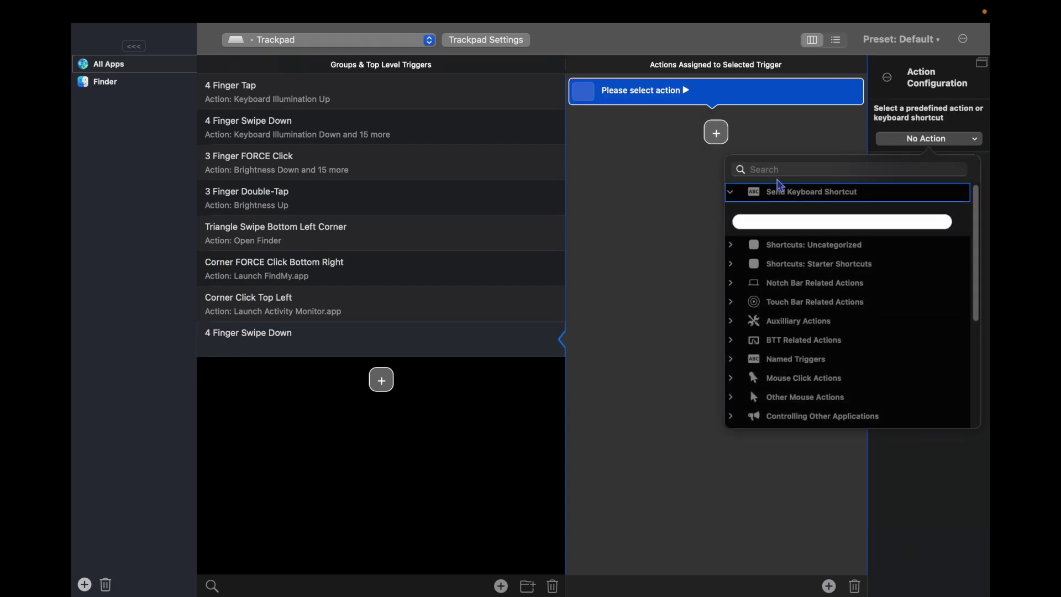
text(key)
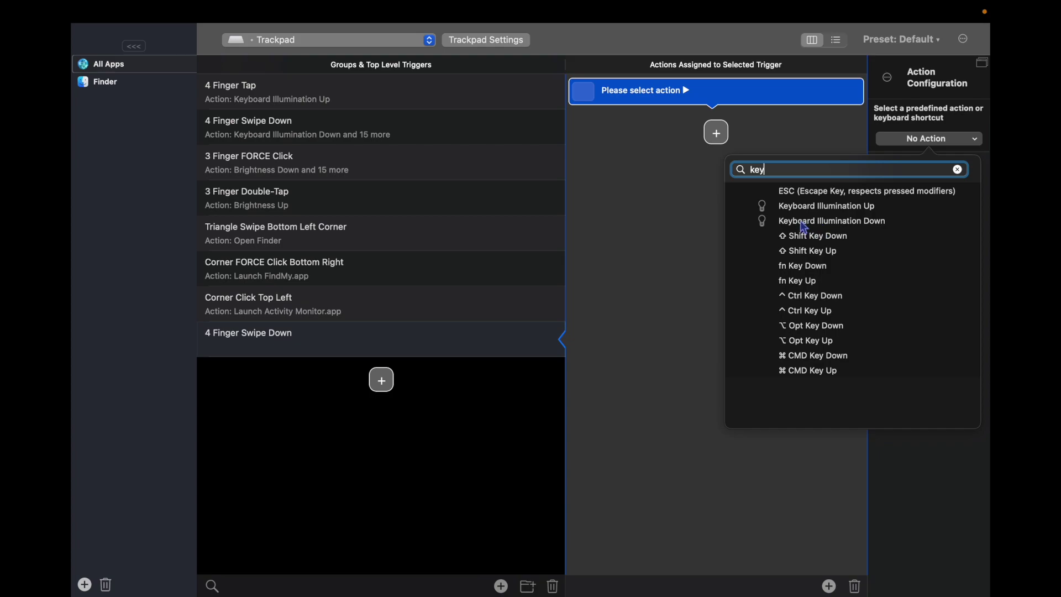
click(845, 222)
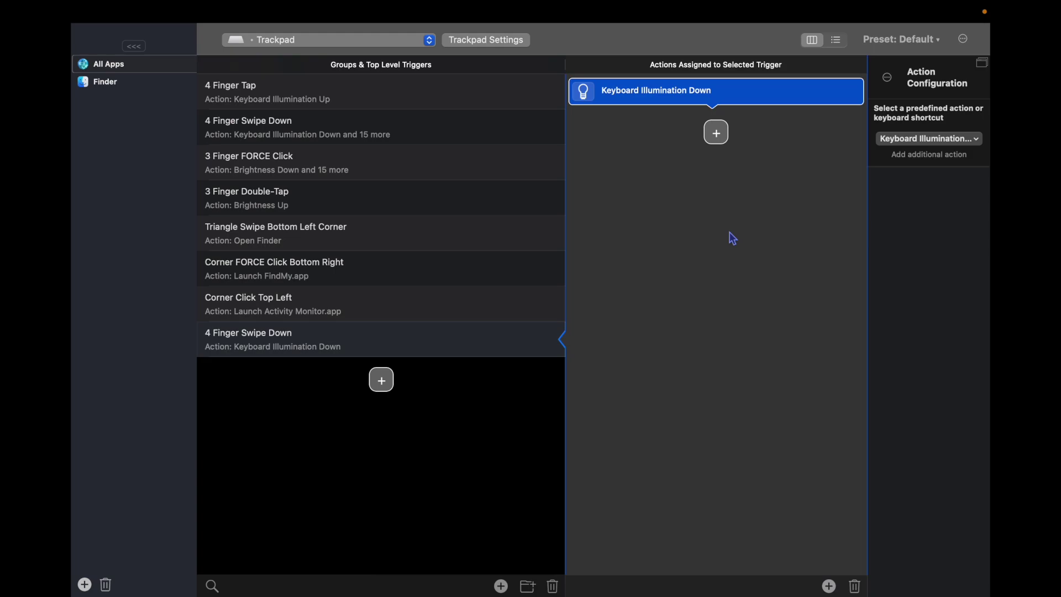
key(super+v)
key(super+v)
key(super+v)
key(super+v)
key(super+v)
key(super+v)
key(super+v)
key(super+v)
key(super+v)
key(super+v)
key(super+v)
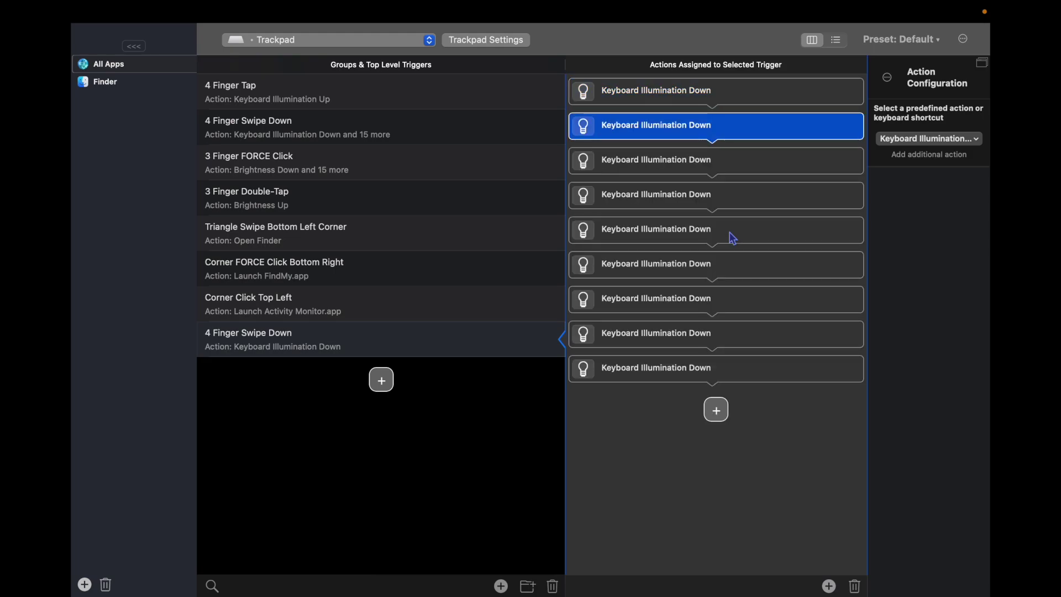
key(super+v)
key(super+v)
key(super+v)
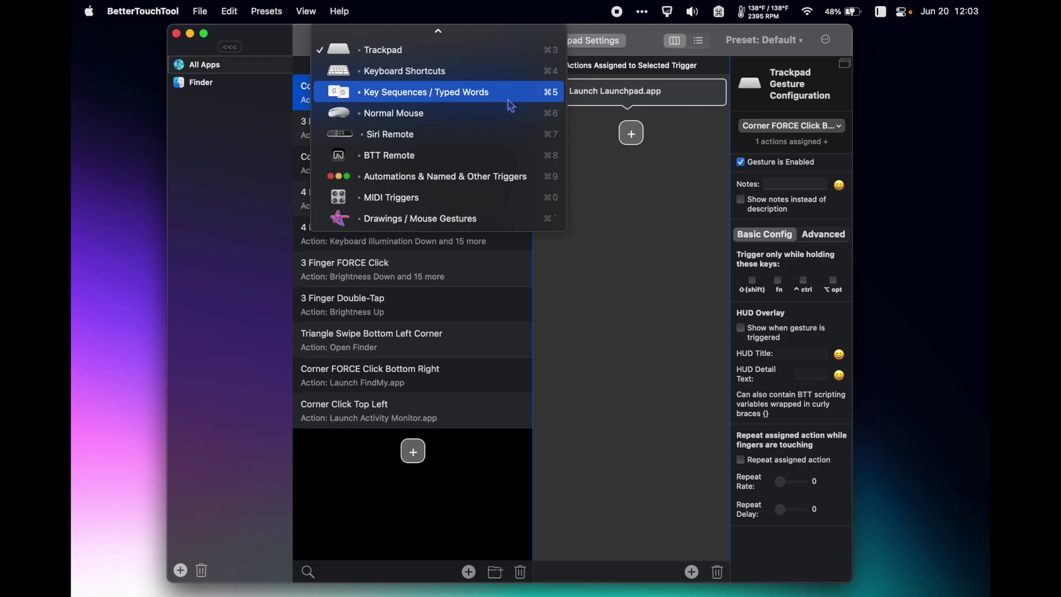
- Switch to Siri Remote triggers and add a Siri Remote Touchpad 1 Finger Tap Right trigger
click(508, 135)
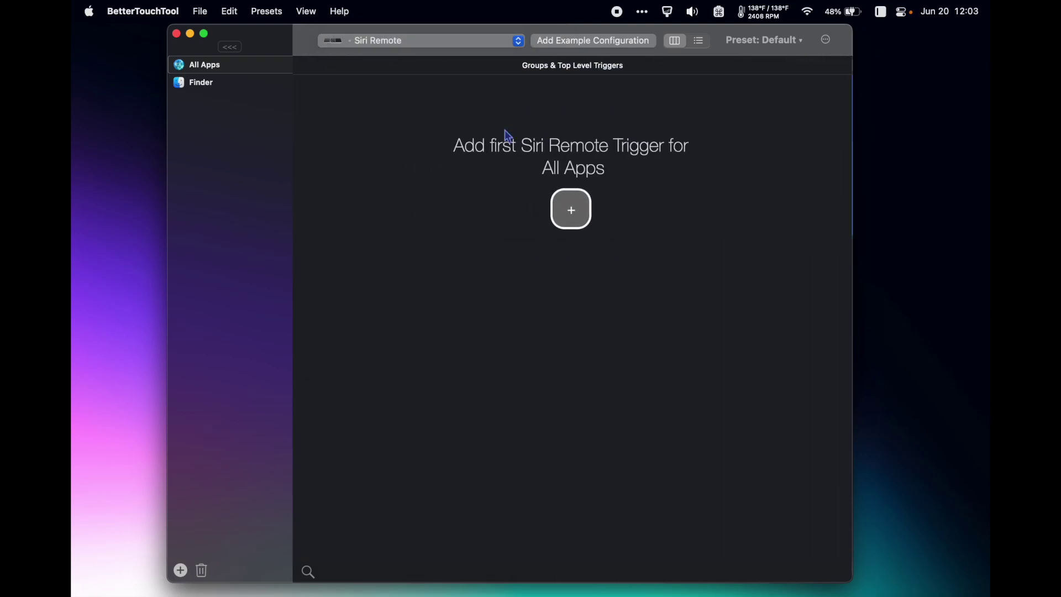
click(569, 209)
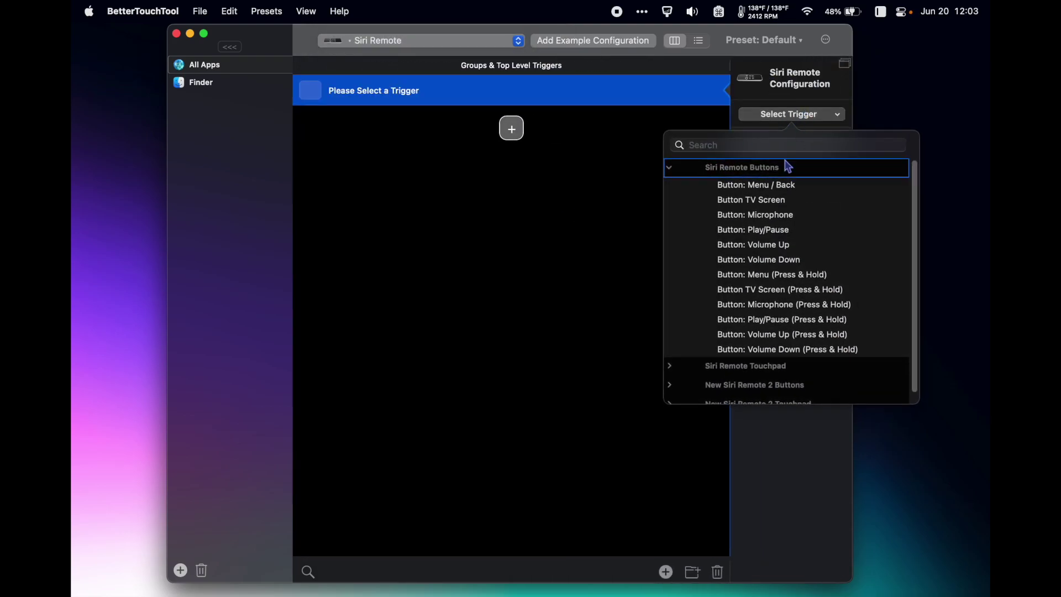
scroll(762, 232, down, 1)
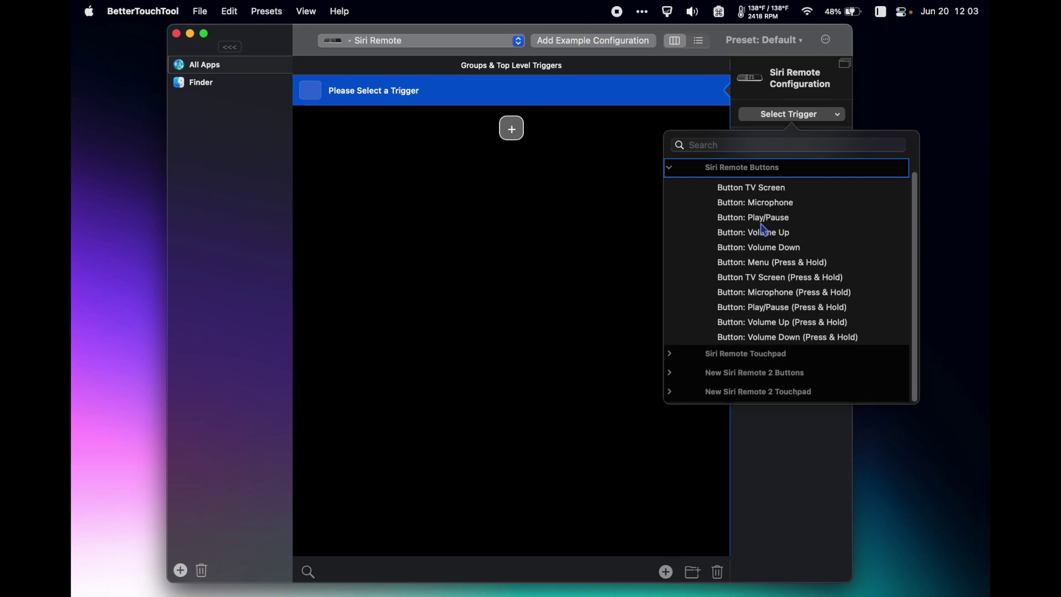
click(672, 354)
scroll(757, 320, down, 5)
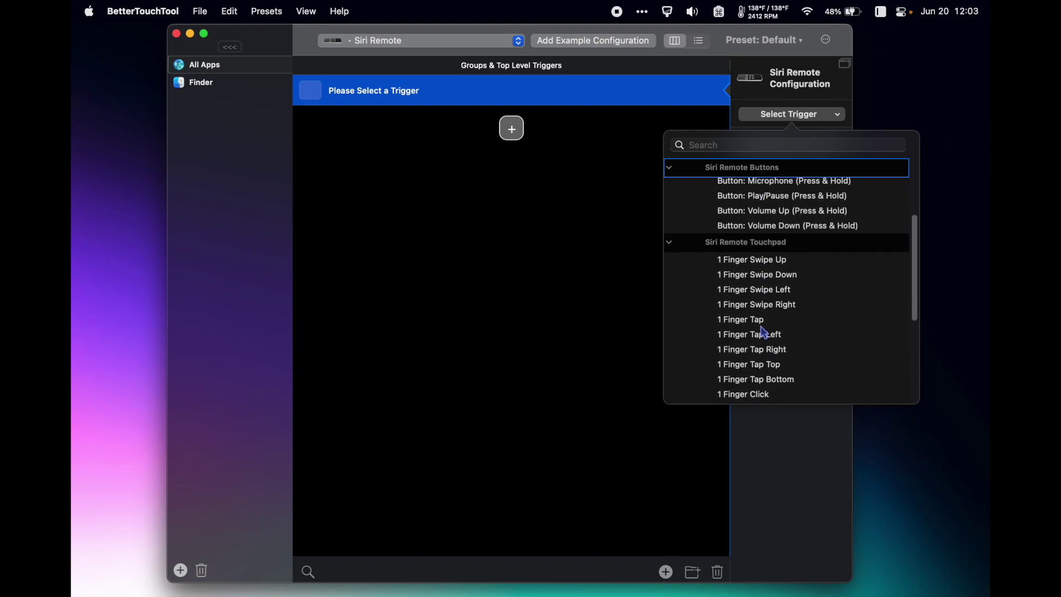
scroll(764, 331, down, 3)
click(772, 286)
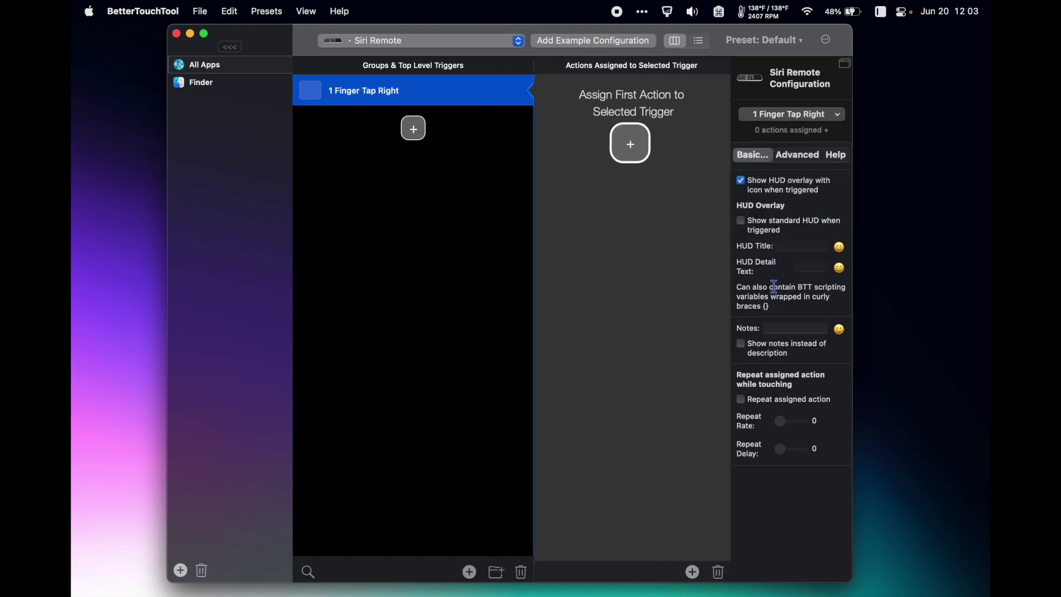
- Browse the Window Resize & Move and Other Mouse Actions categories, leaving the trigger without an action
click(644, 146)
scroll(754, 304, down, 2)
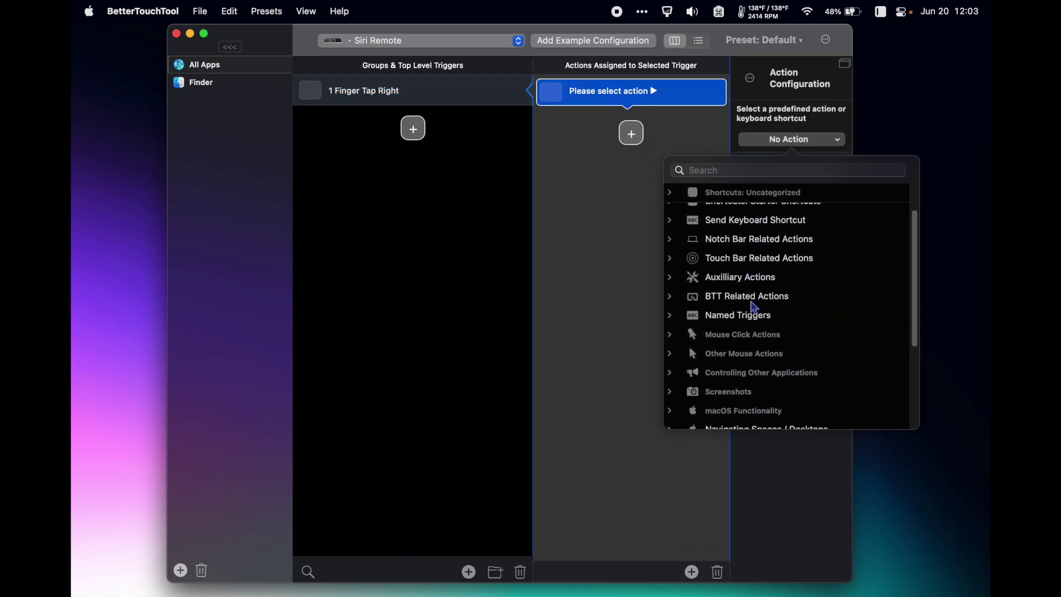
scroll(754, 307, down, 5)
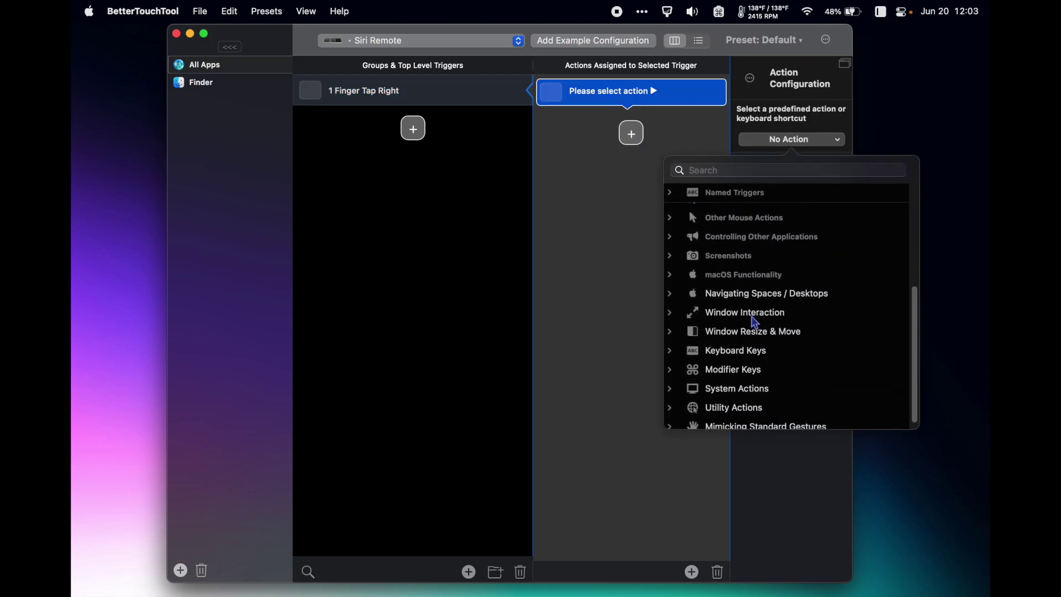
scroll(756, 322, down, 1)
click(672, 324)
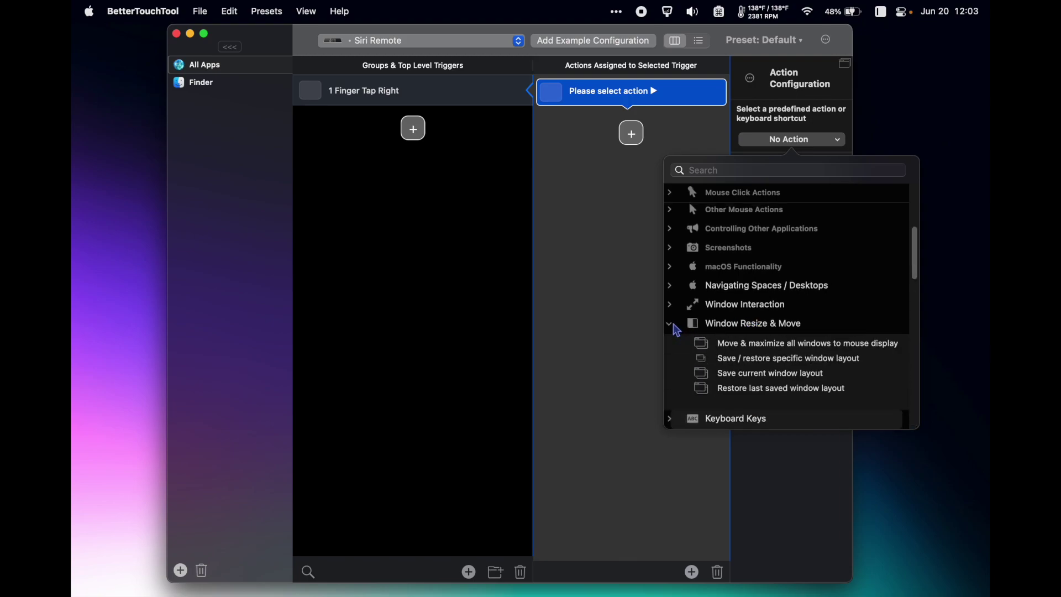
scroll(745, 356, down, 2)
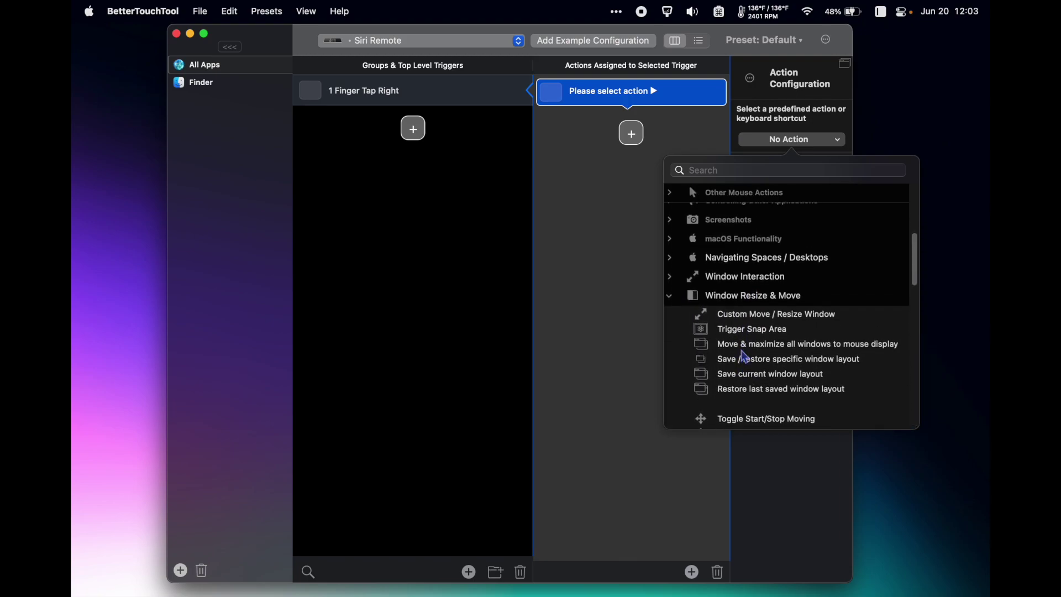
scroll(745, 356, up, 5)
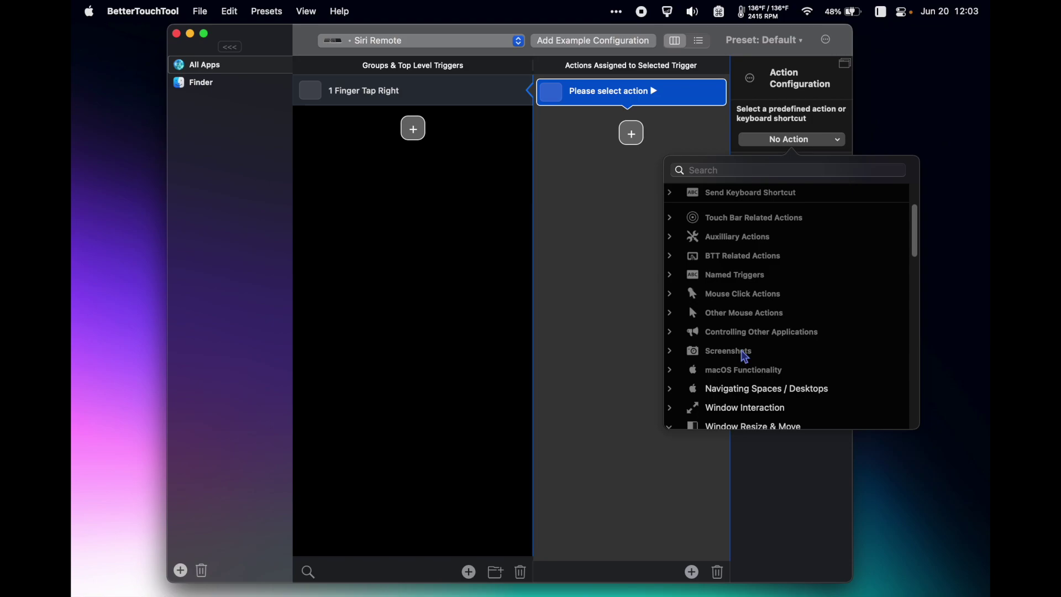
scroll(746, 356, up, 2)
click(670, 343)
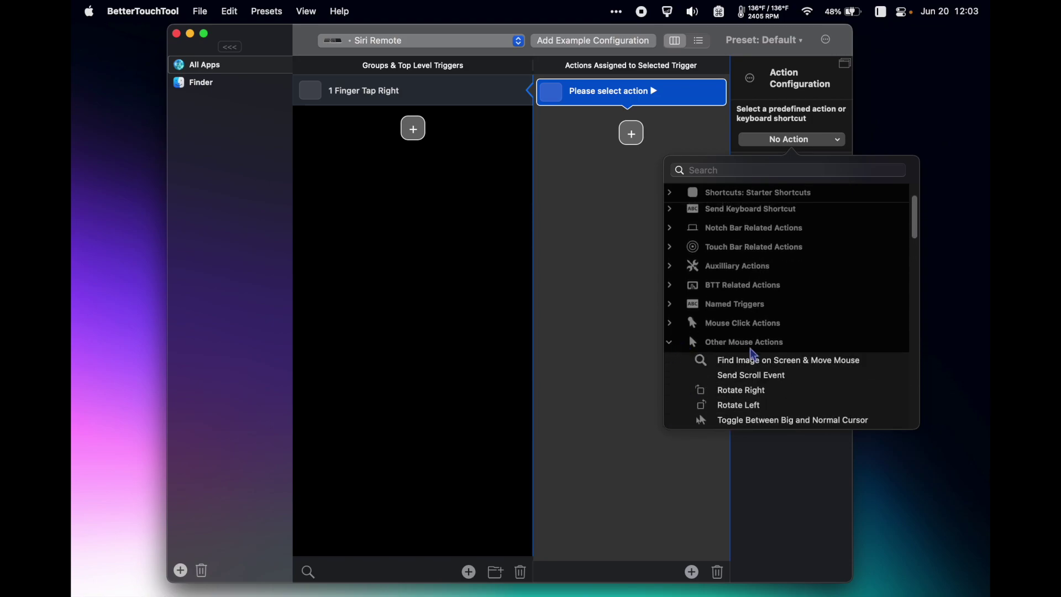
scroll(755, 354, down, 5)
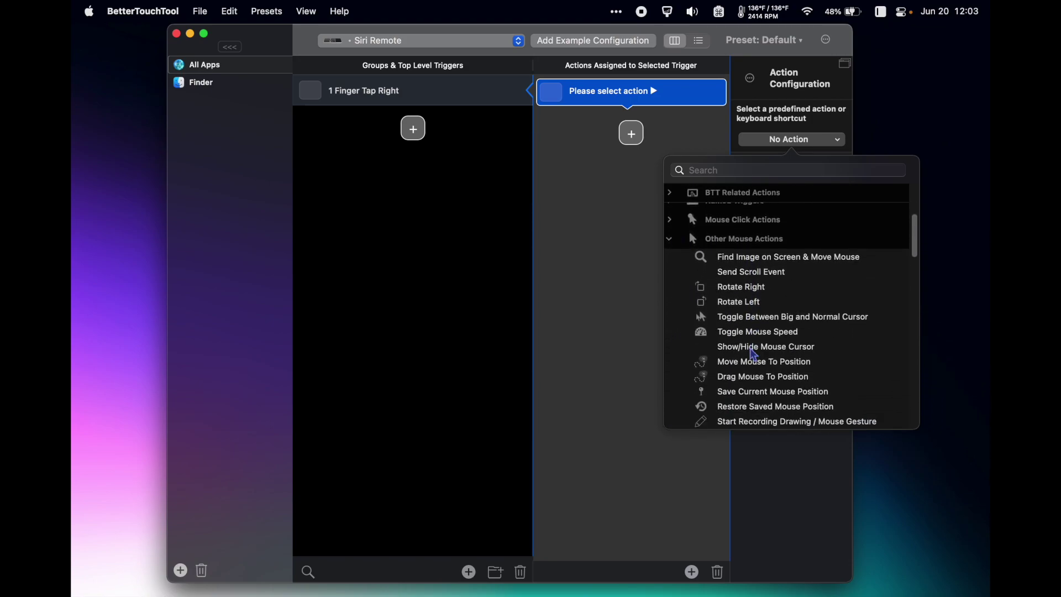
scroll(755, 354, down, 4)
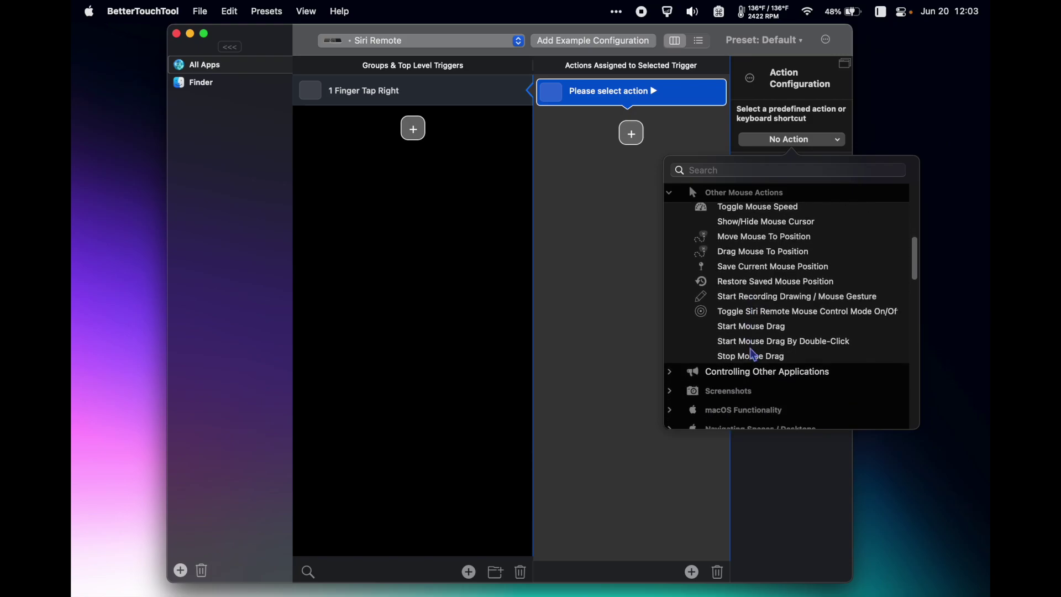
click(421, 200)
click(356, 43)
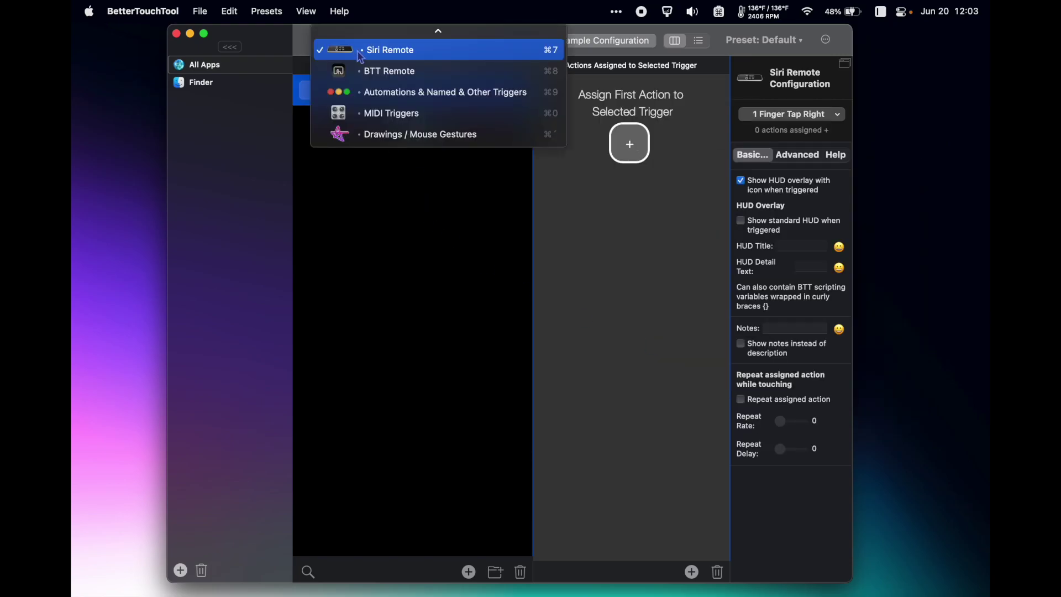